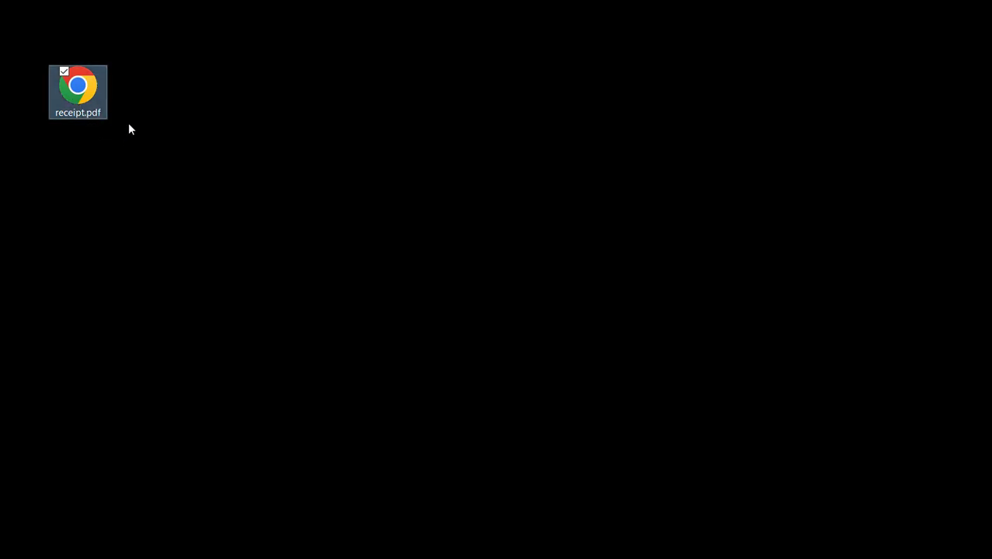
Rename the desktop file receipt.pdf as 2023_02_27_Amazon_56p80.pdf.
click(261, 112)
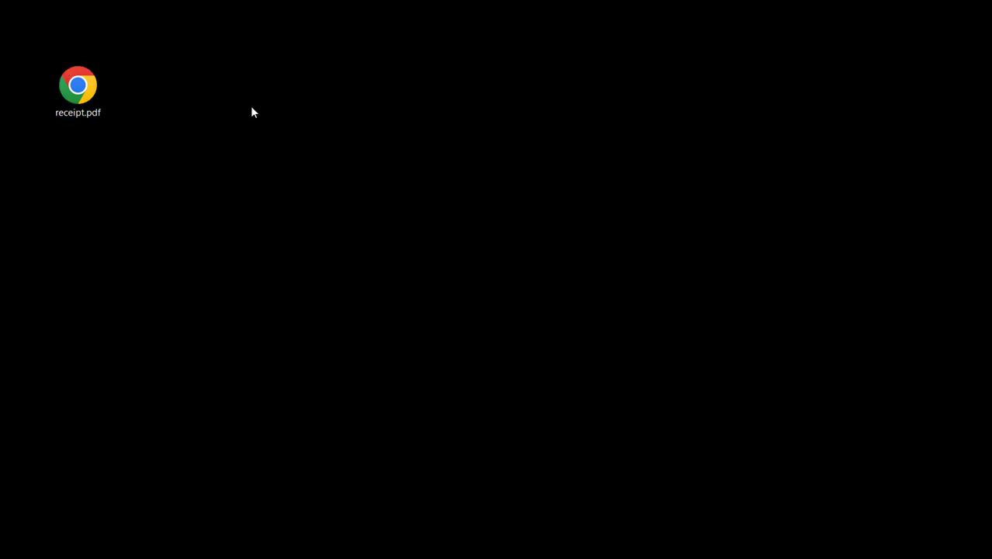
click(85, 117)
click(84, 115)
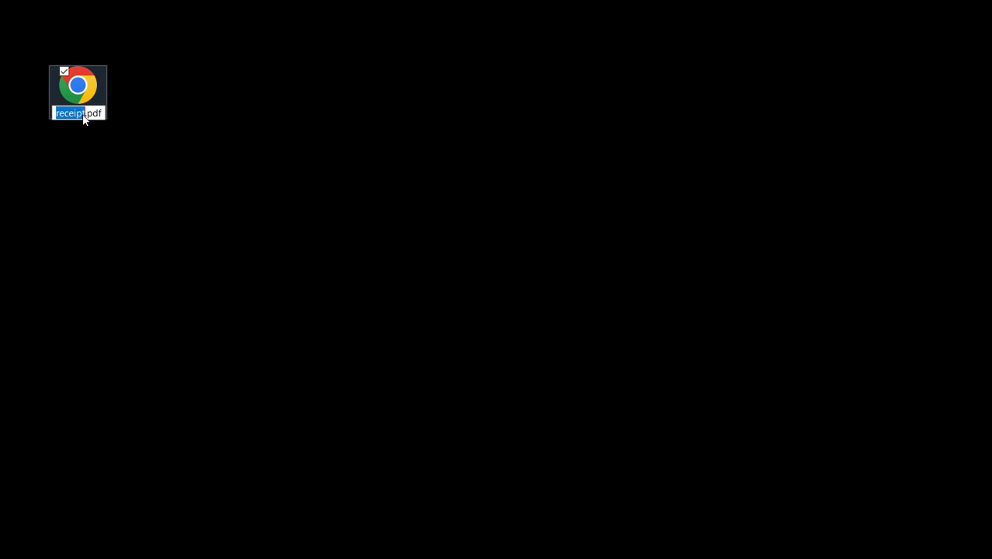
text(2023_02_0)
key(BackSpace)
text(27_Amazon_)
text(56p80)
key(Return)
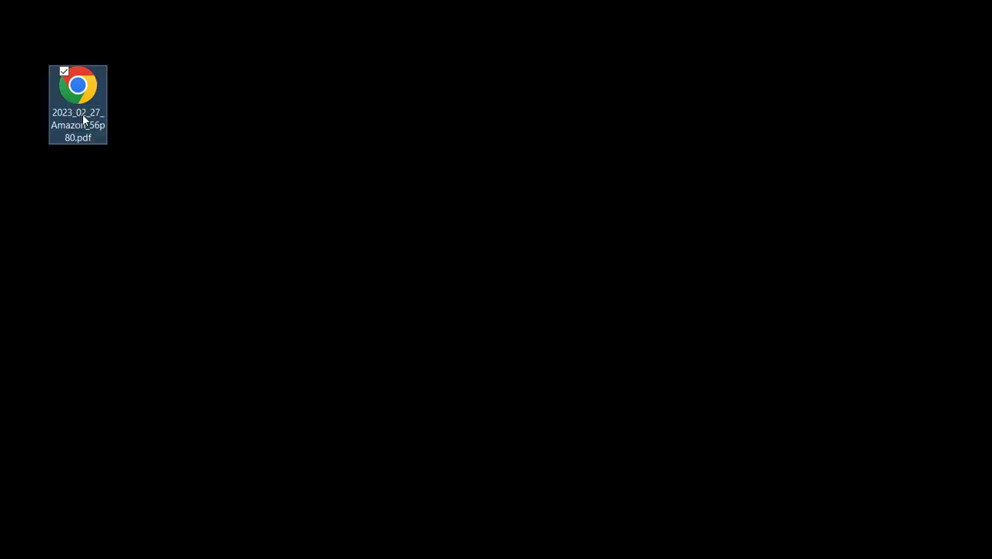
Open the renamed Amazon receipt, check its grand total, and close the PDF and minimise the browser.
double_click(83, 86)
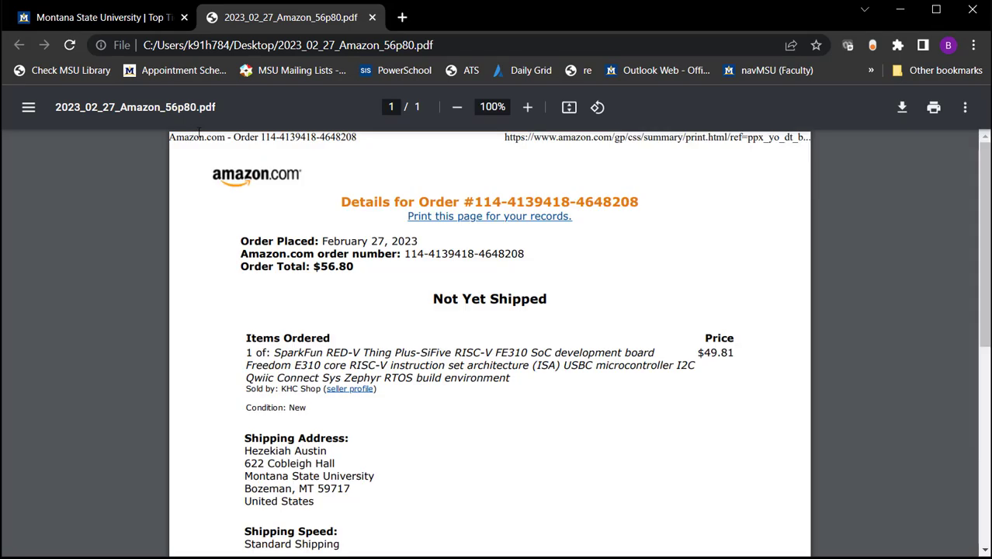
scroll(334, 191, down, 1)
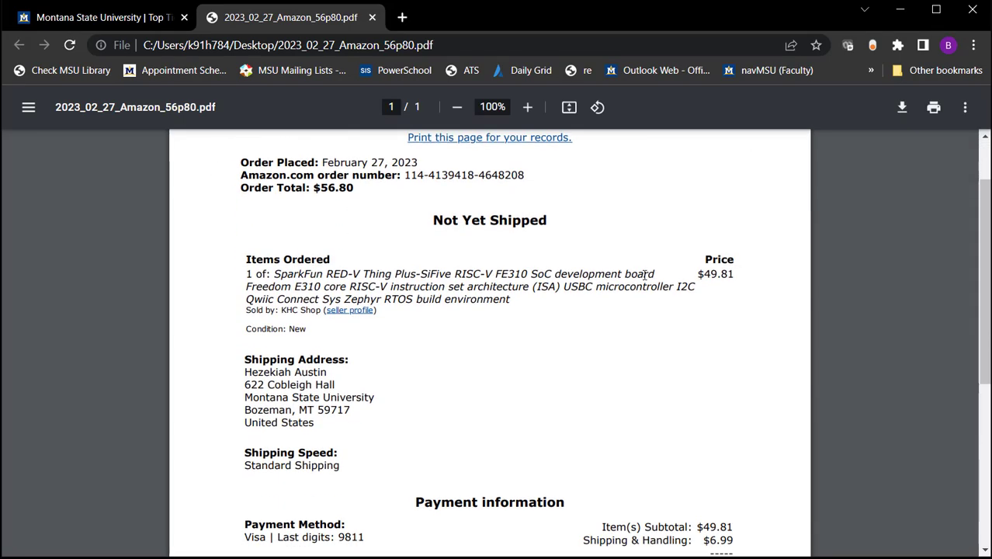
scroll(722, 352, down, 4)
drag(693, 276, 736, 275)
scroll(734, 313, up, 3)
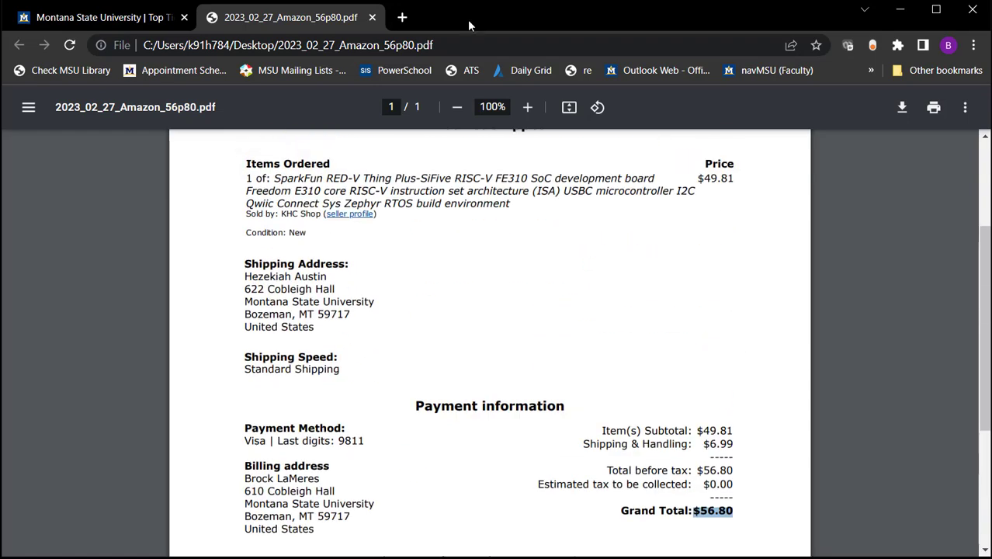
click(372, 17)
click(901, 10)
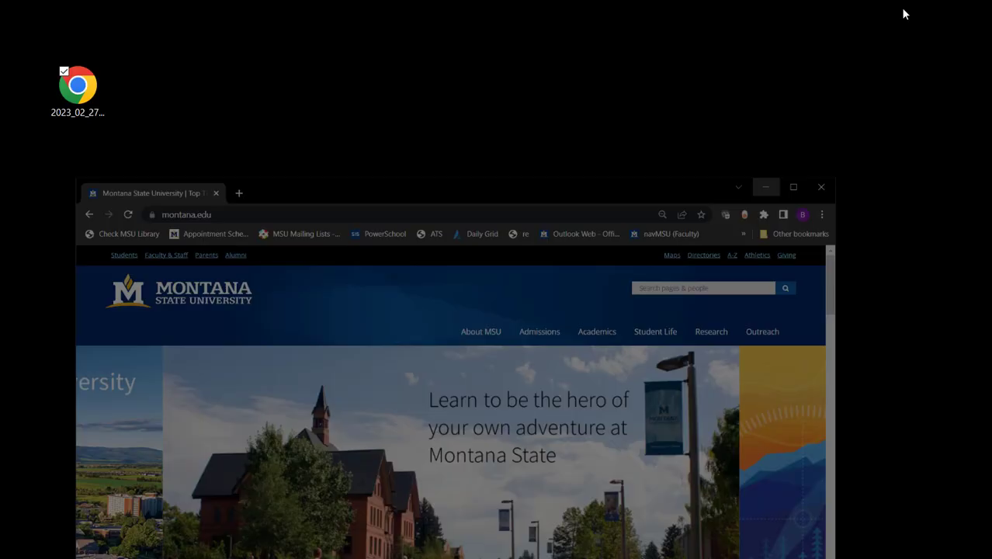
In Outlook, check the amount of the 02/28/23 item in the Chrome River unused corporate card items email.
click(71, 101)
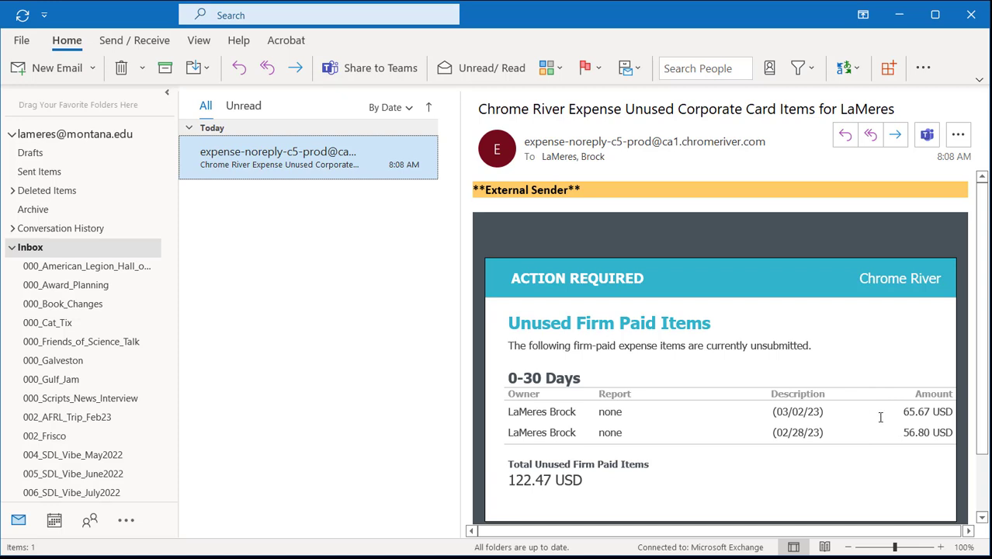
drag(902, 433, 930, 433)
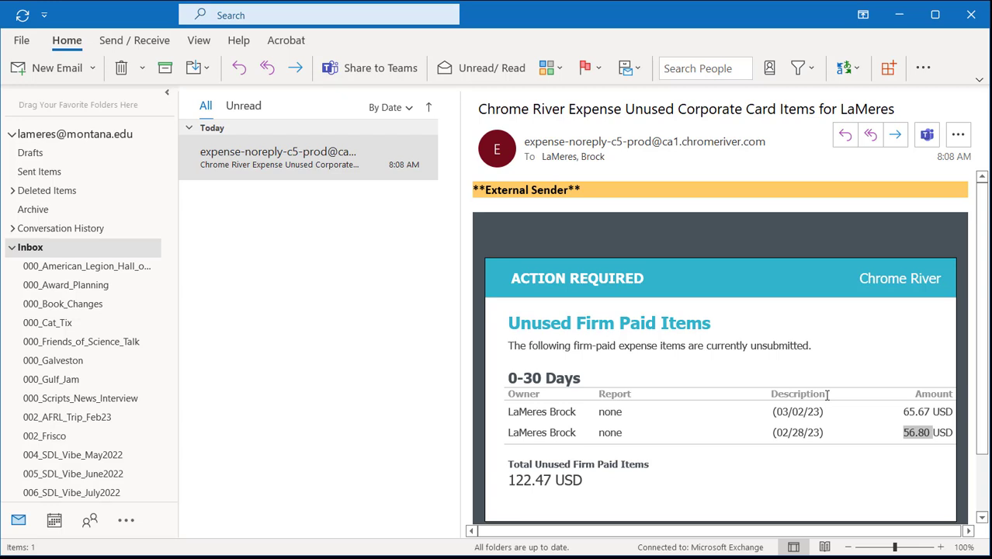
click(900, 15)
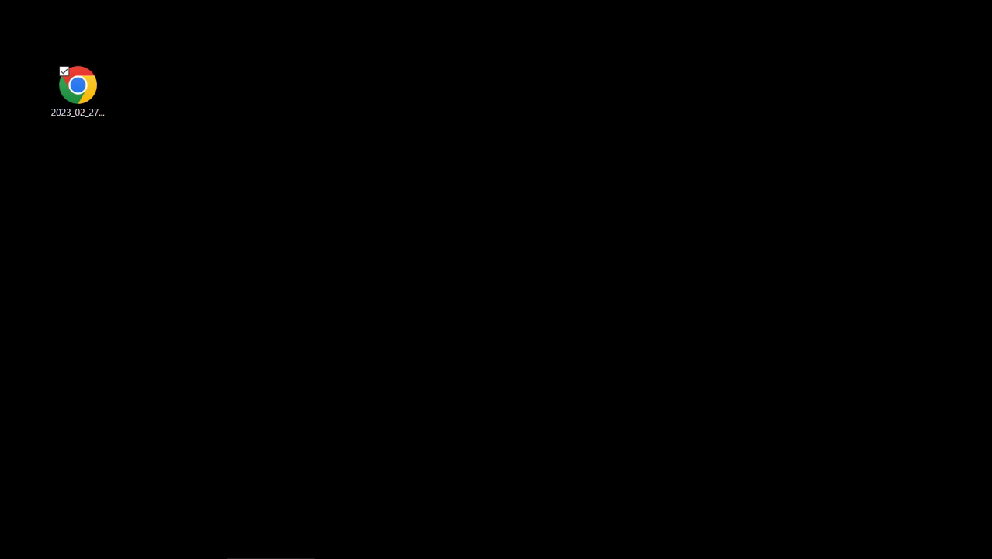
click(310, 544)
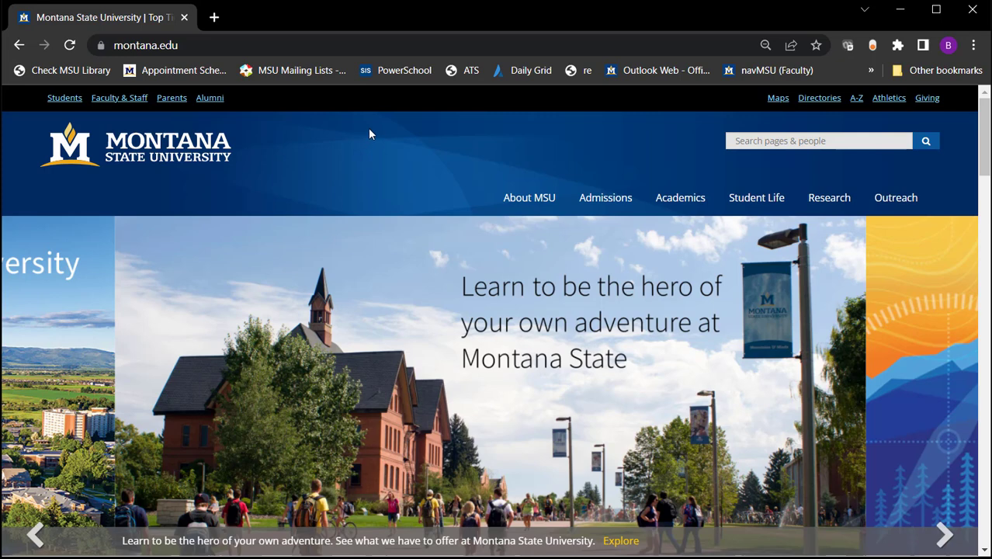
click(361, 39)
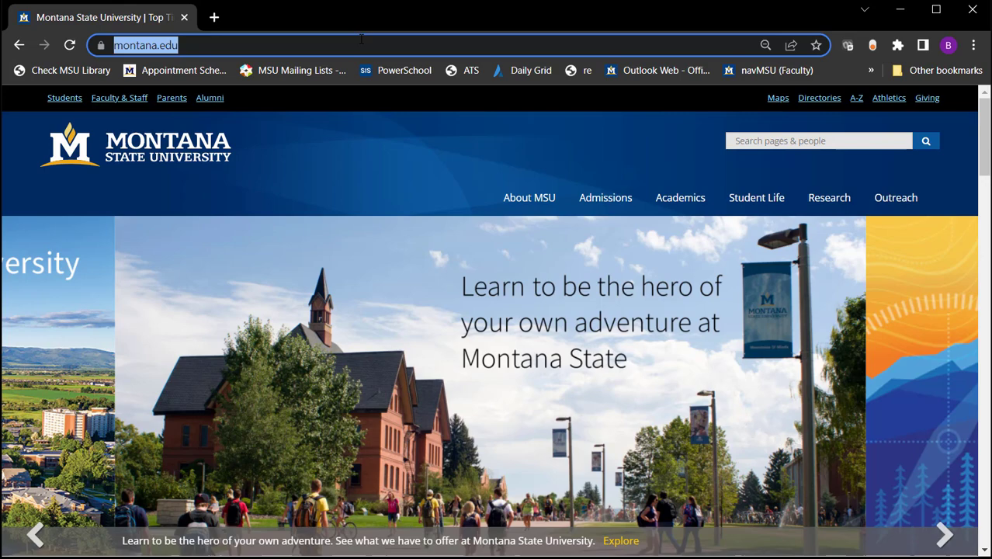
text(www)
key(Right)
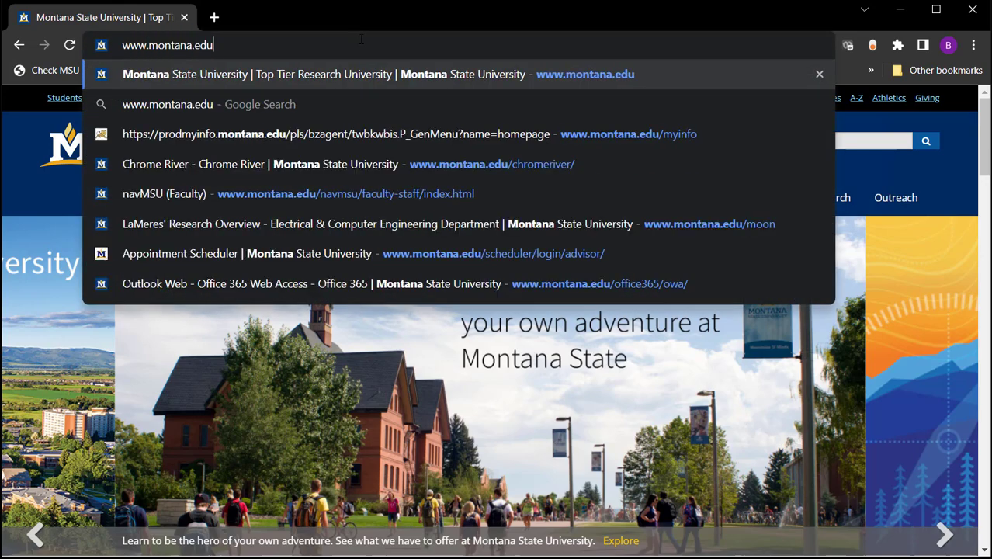
text(/chromeriver/)
key(Return)
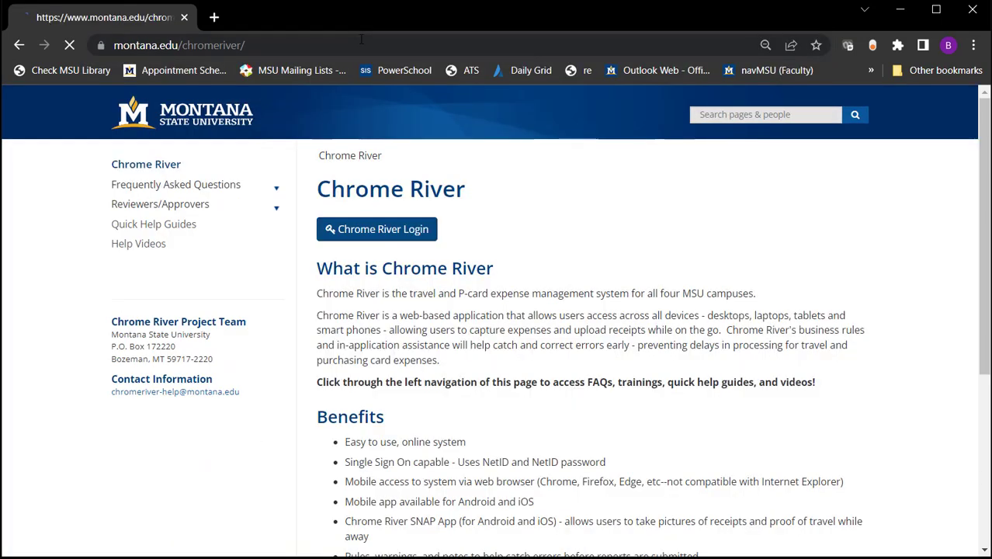
click(403, 227)
key(Return)
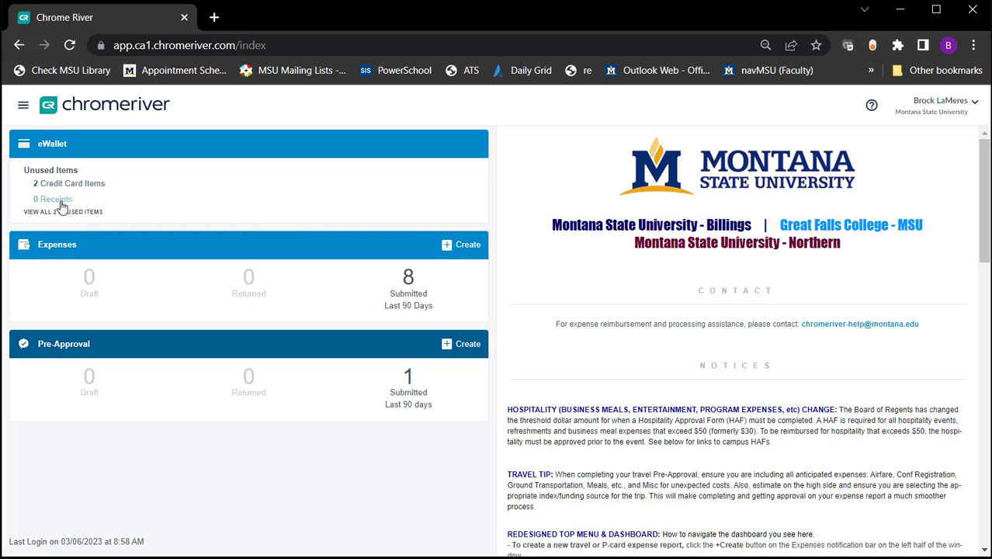
Open the eWallet and list all of its unused items.
click(23, 108)
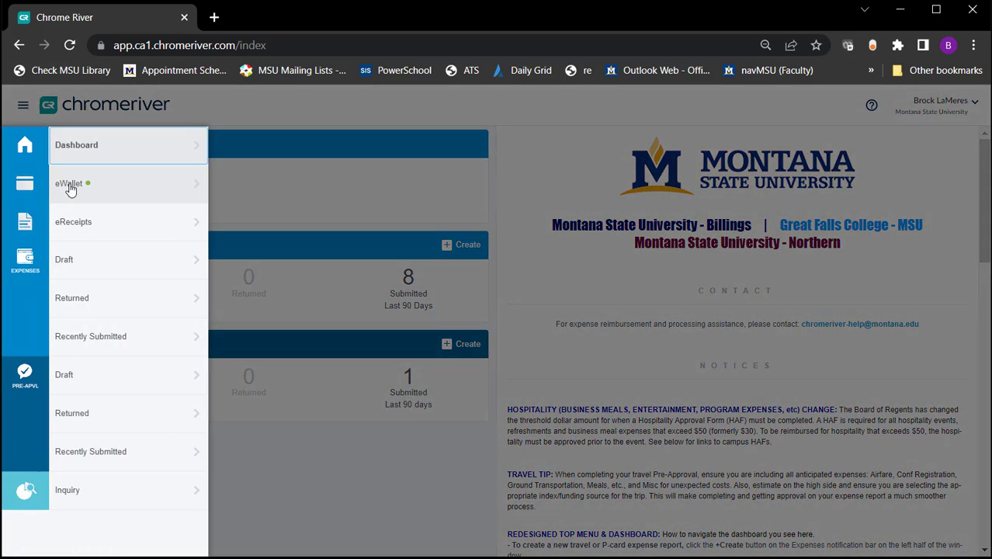
click(70, 186)
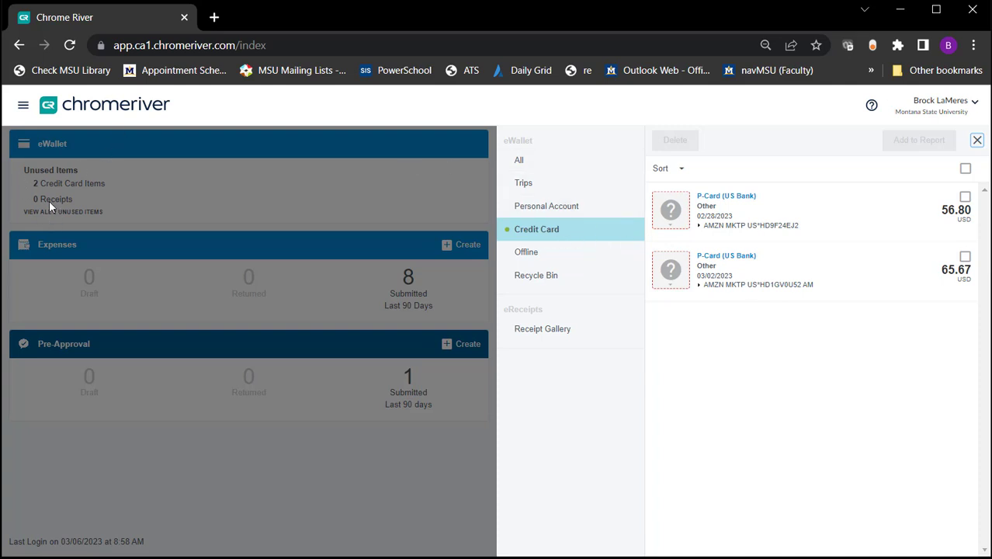
click(537, 170)
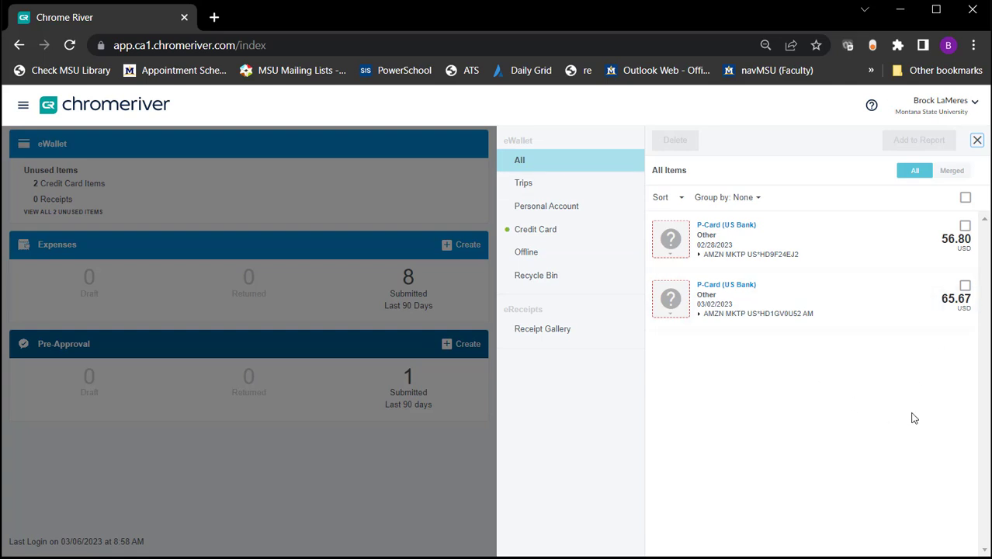
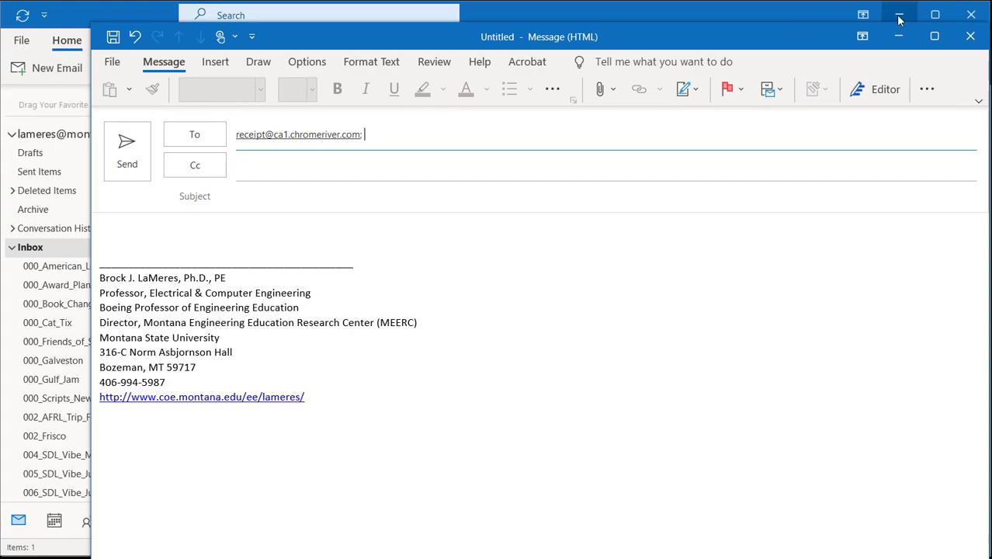
Attach 2023_02_27_Amazon_56p80.pdf to the Outlook draft addressed to Chrome River's receipt mailbox and clear the signature from the message body.
click(291, 14)
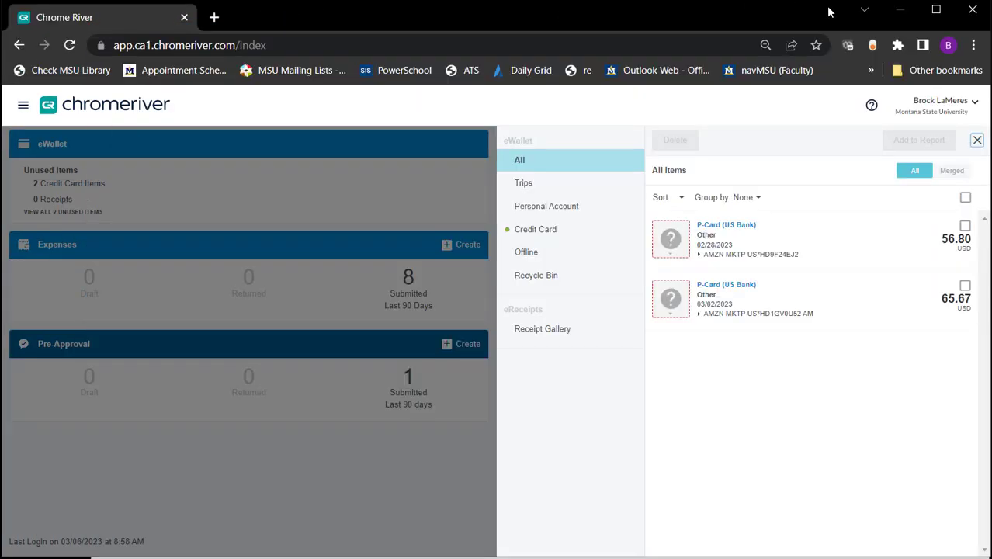
click(899, 10)
drag(91, 81, 354, 275)
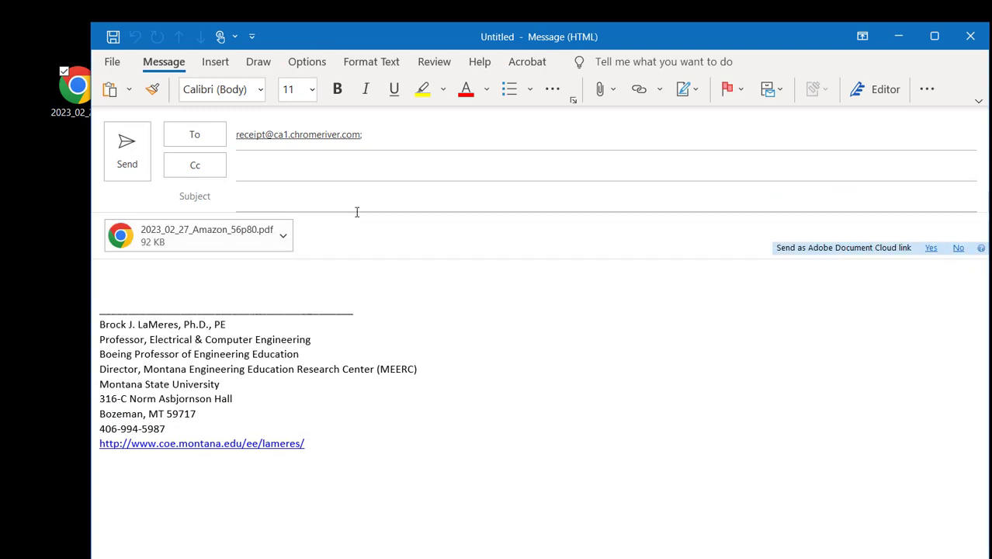
key(ctrl+a)
key(Delete)
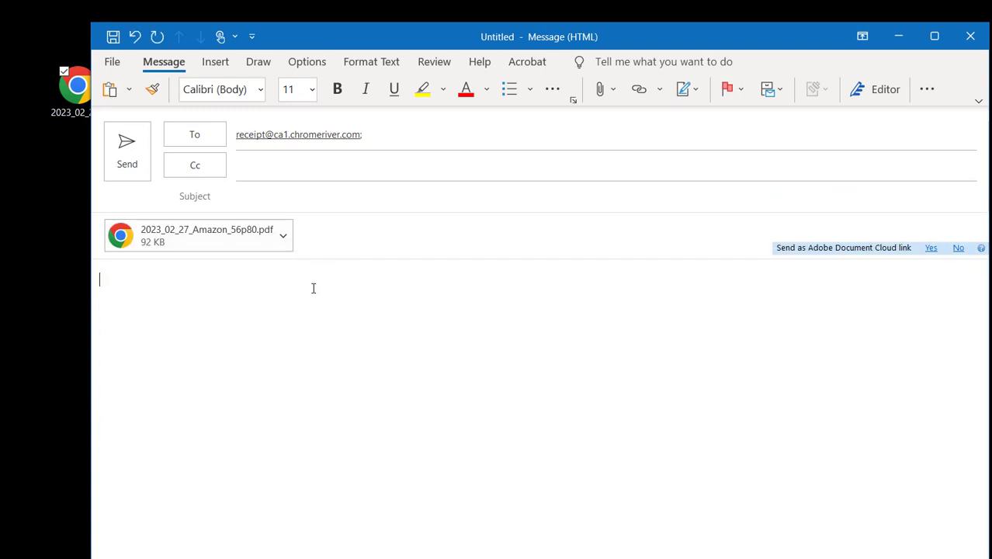
Set the email's subject to 56.80 and send the message.
click(317, 192)
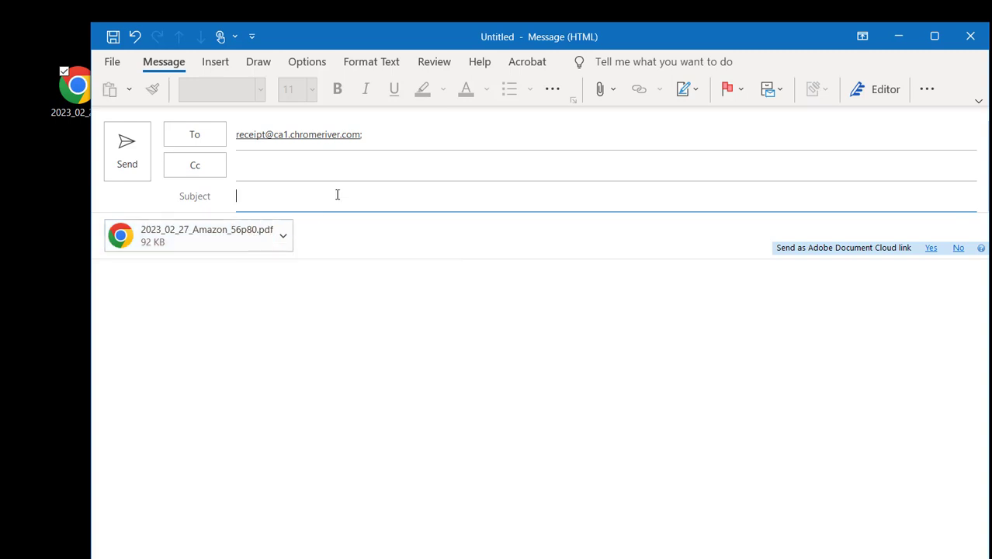
text(56.80)
click(123, 150)
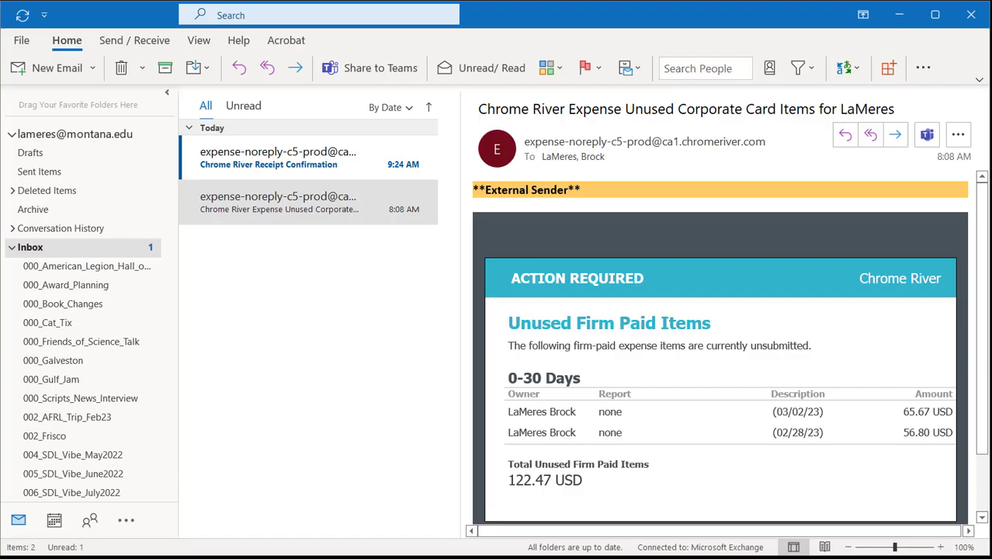
Read the Chrome River Receipt Confirmation email and minimise the Outlook window.
click(299, 159)
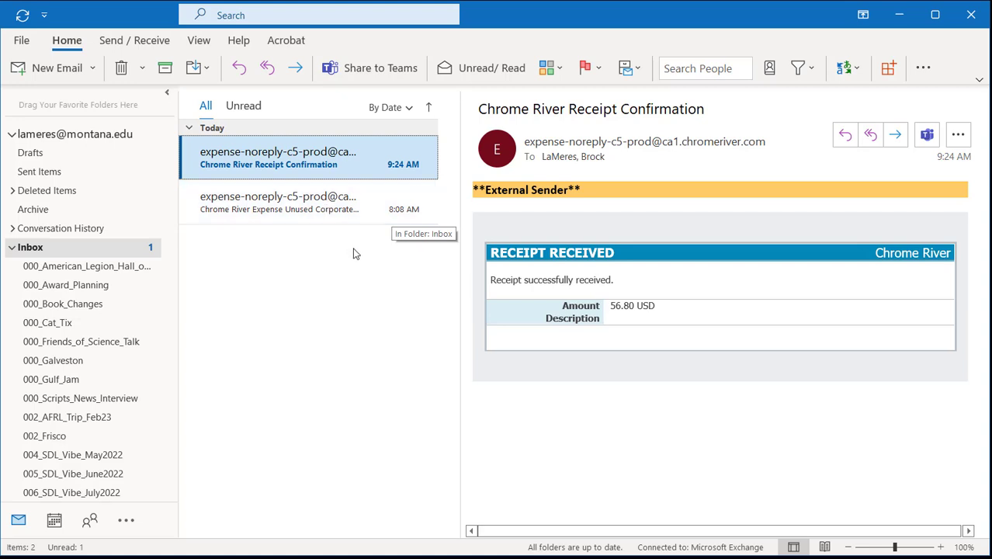
click(900, 16)
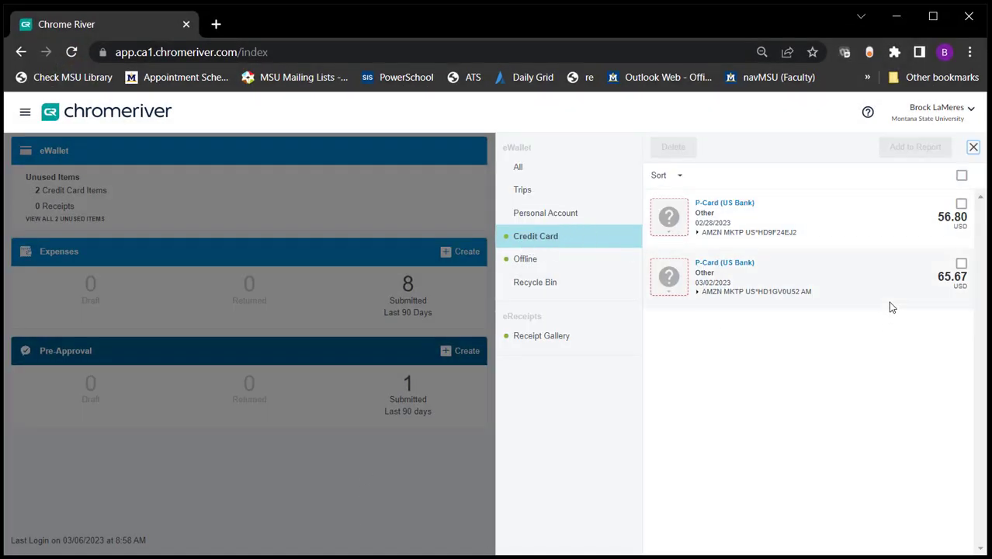
In Chrome River, show all eWallet items and preview the emailed 56.80 USD receipt.
click(538, 169)
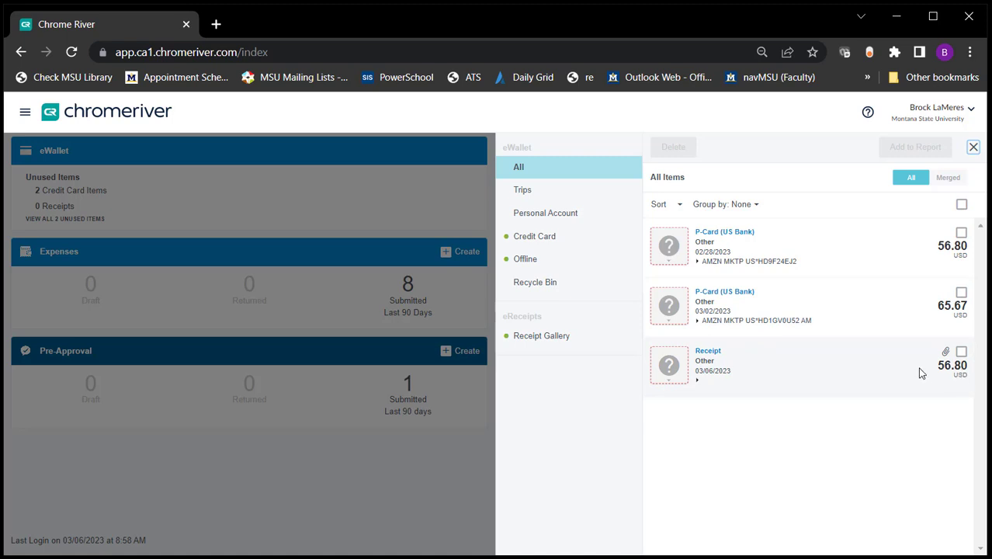
click(773, 366)
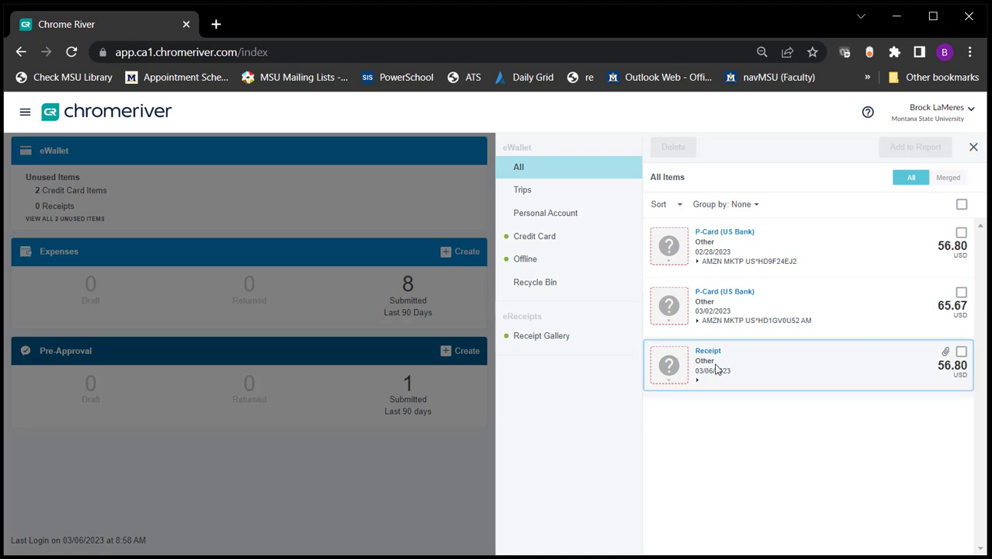
click(666, 367)
click(757, 356)
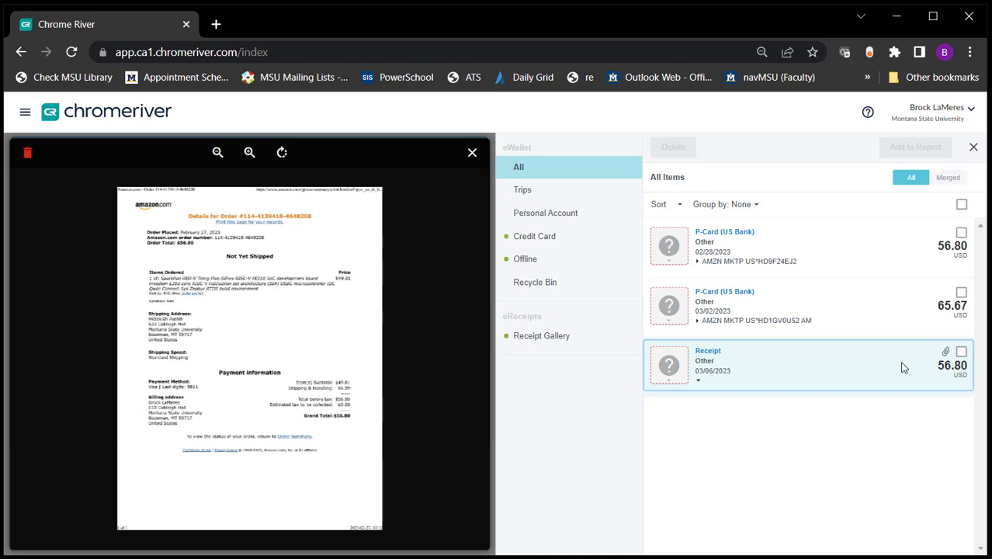
Merge the receipt into the 56.80 USD P-Card transaction and add the merged item to a new expense report.
drag(667, 369, 654, 226)
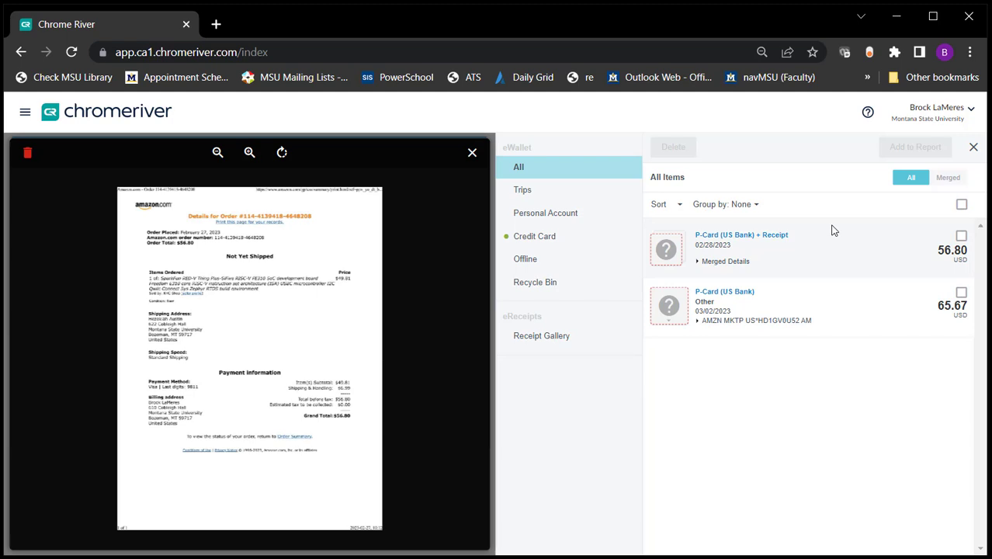
click(962, 239)
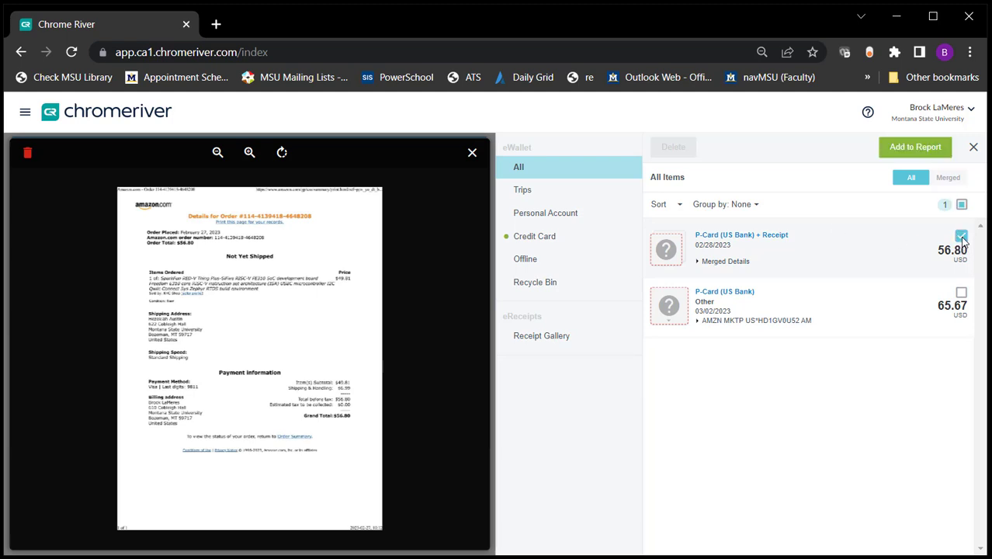
click(925, 158)
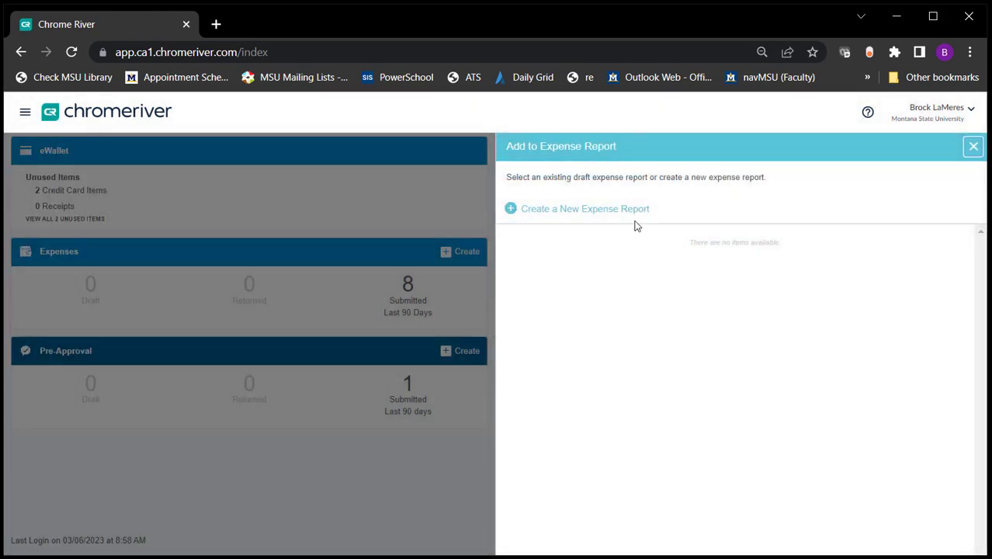
click(574, 212)
Name the new expense report with the vendor Amazon, the purchaser's last name, the purpose LabSupplies and the project RTXcyber.
click(676, 255)
click(674, 262)
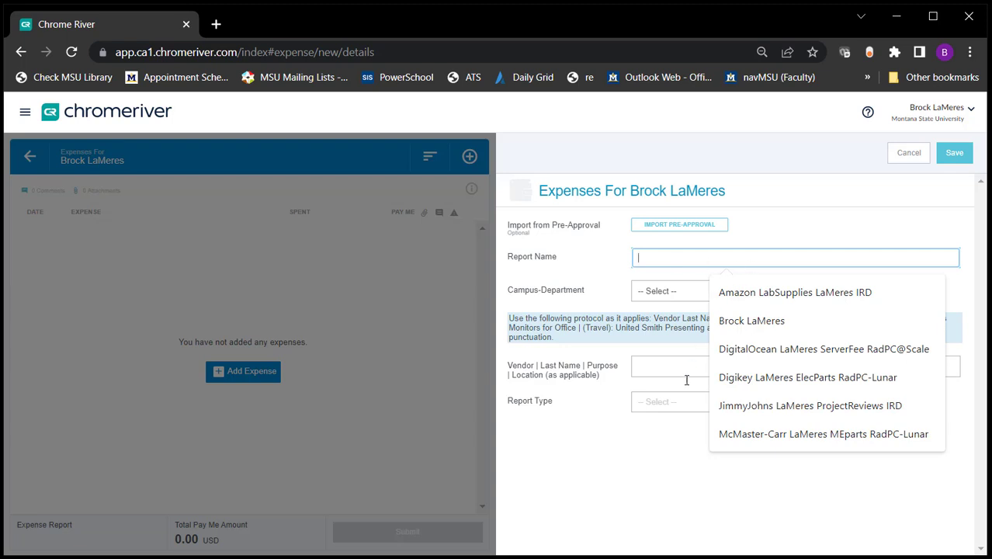
drag(654, 319, 780, 318)
click(792, 258)
text(Amazon )
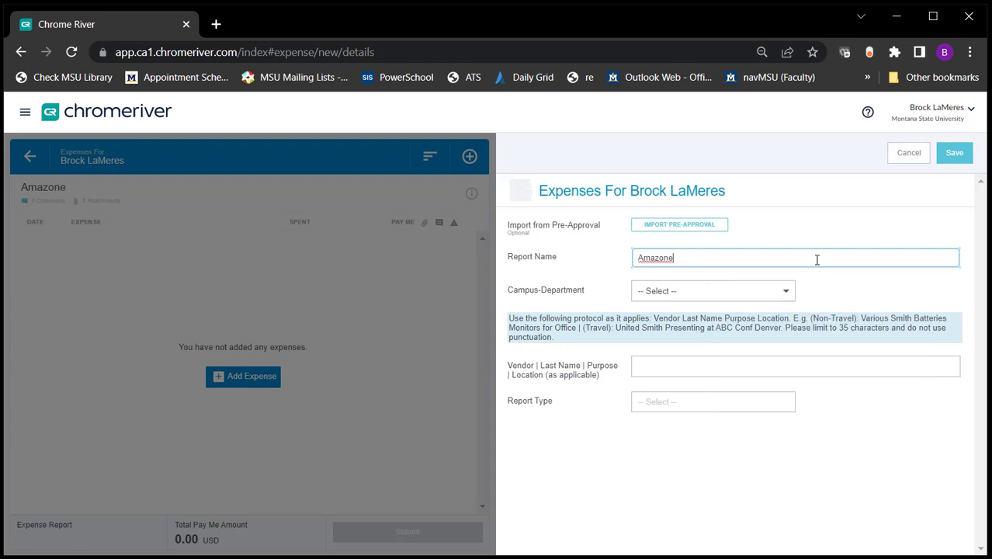
text(LaMeres)
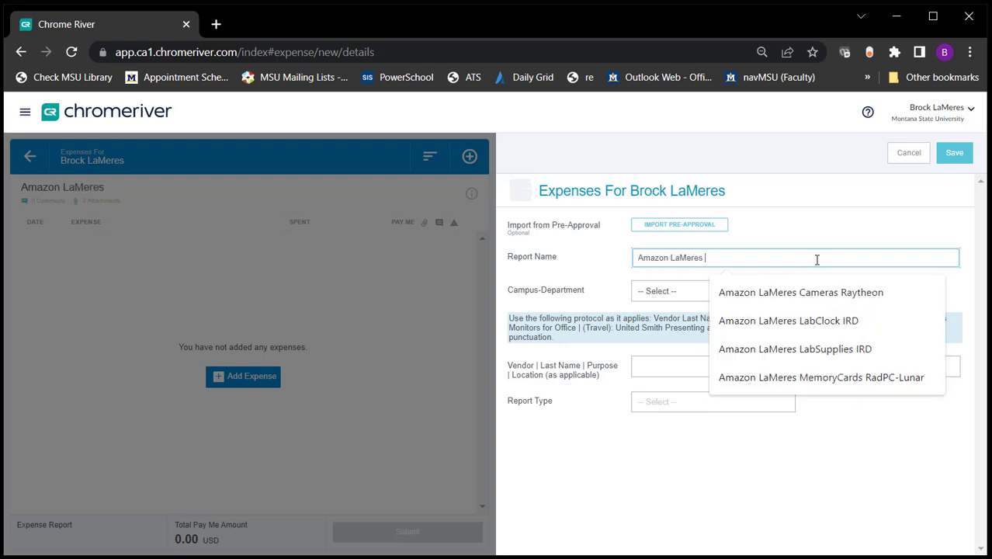
text( LabSupplies)
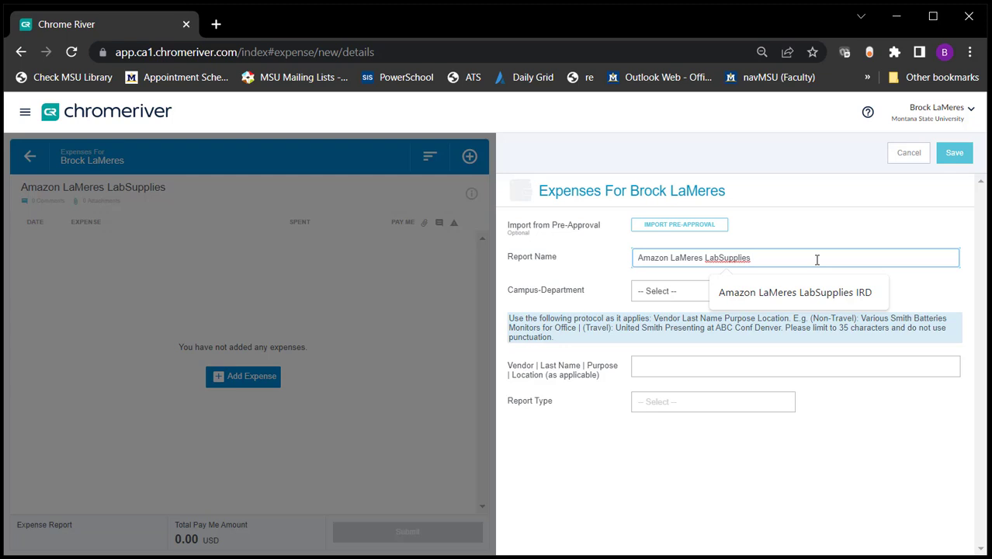
text(RTXcyber)
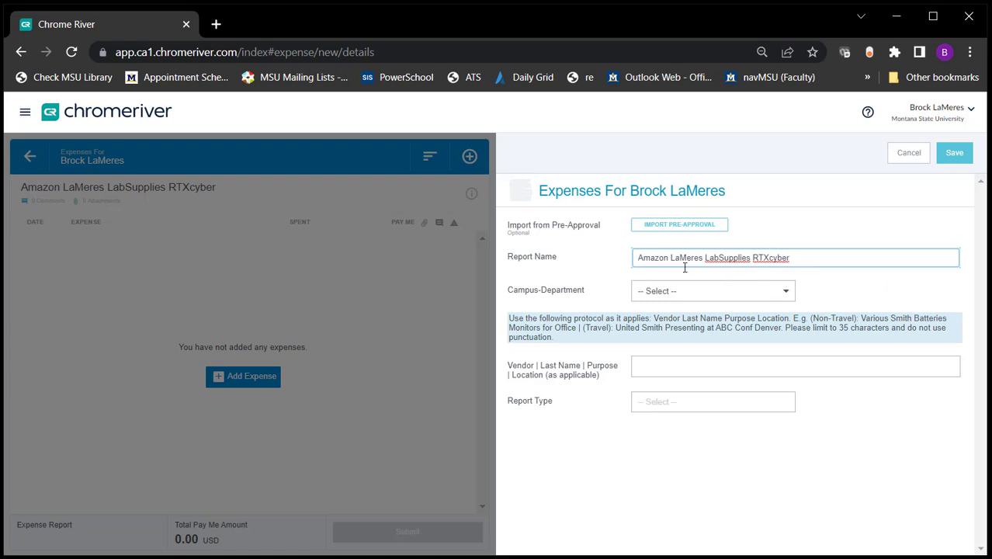
drag(669, 258, 639, 258)
drag(656, 318, 773, 318)
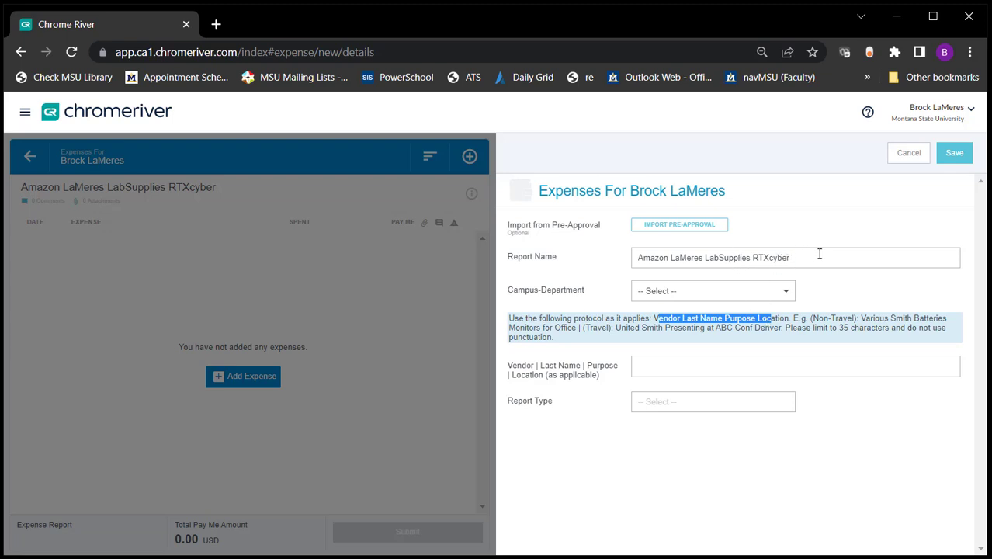
click(749, 257)
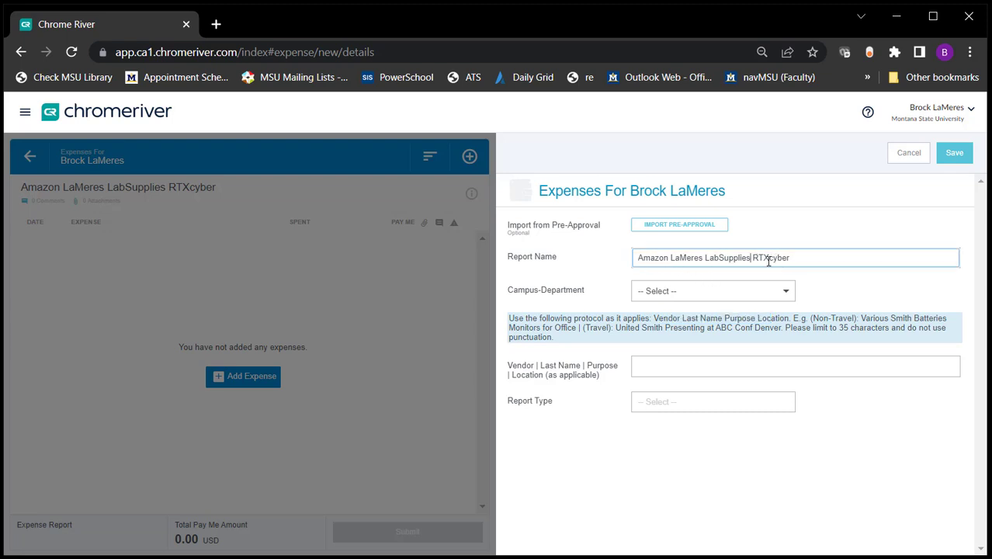
drag(753, 257, 801, 257)
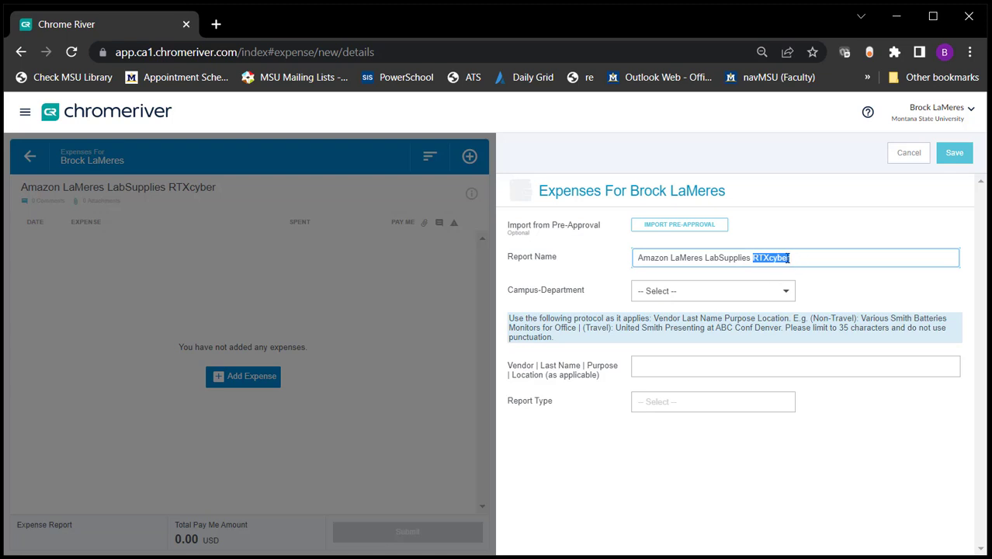
click(724, 258)
Copy the complete report name into the Vendor | Last Name | Purpose | Location field.
triple_click(753, 257)
key(ctrl+c)
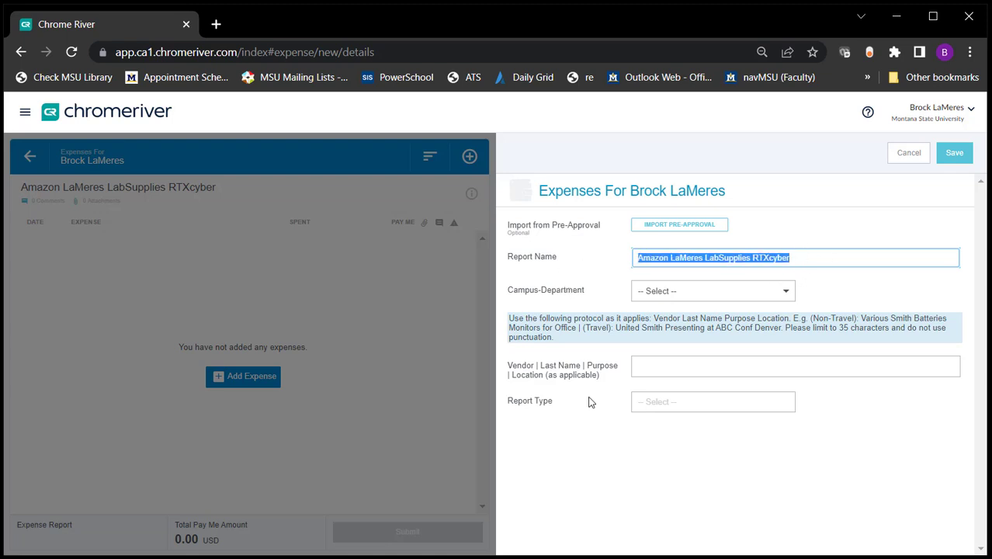
click(680, 369)
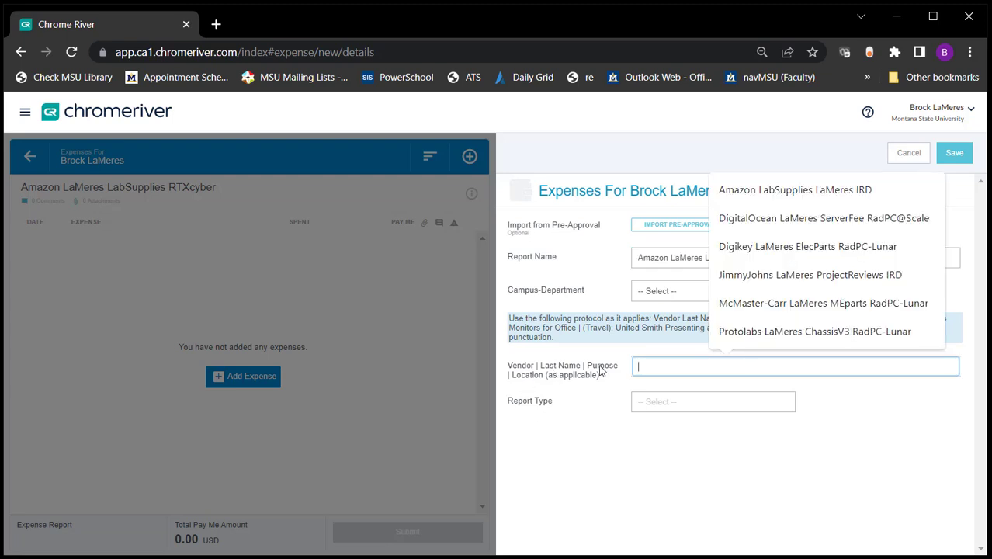
key(ctrl+v)
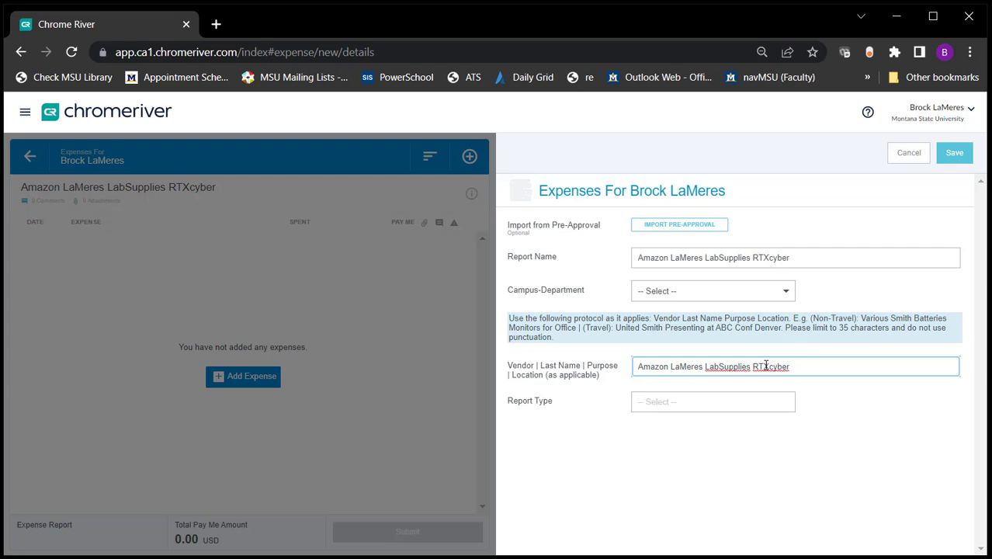
Set the Campus-Department to BZ-College of Engineering and the Report Type to Non-Travel, and save the report header.
click(750, 299)
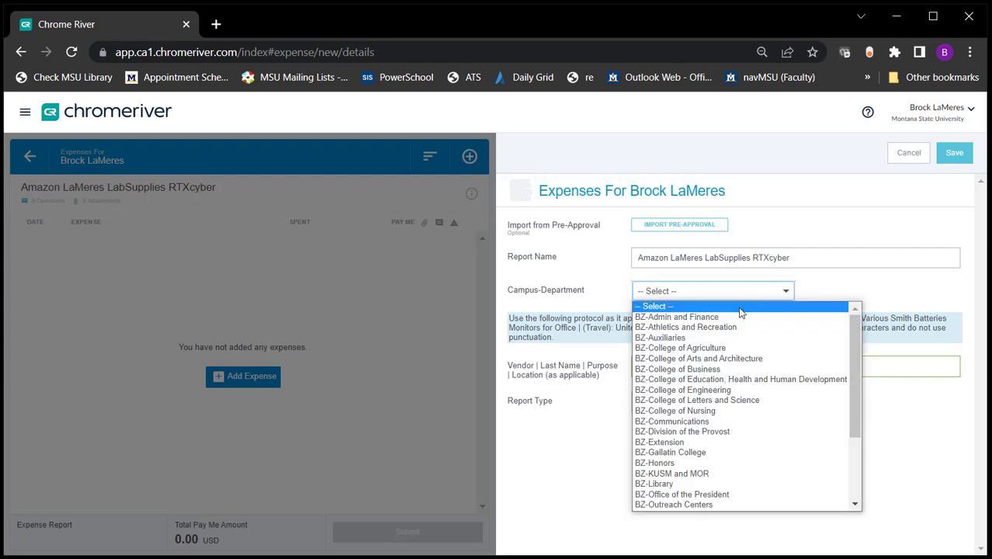
click(722, 391)
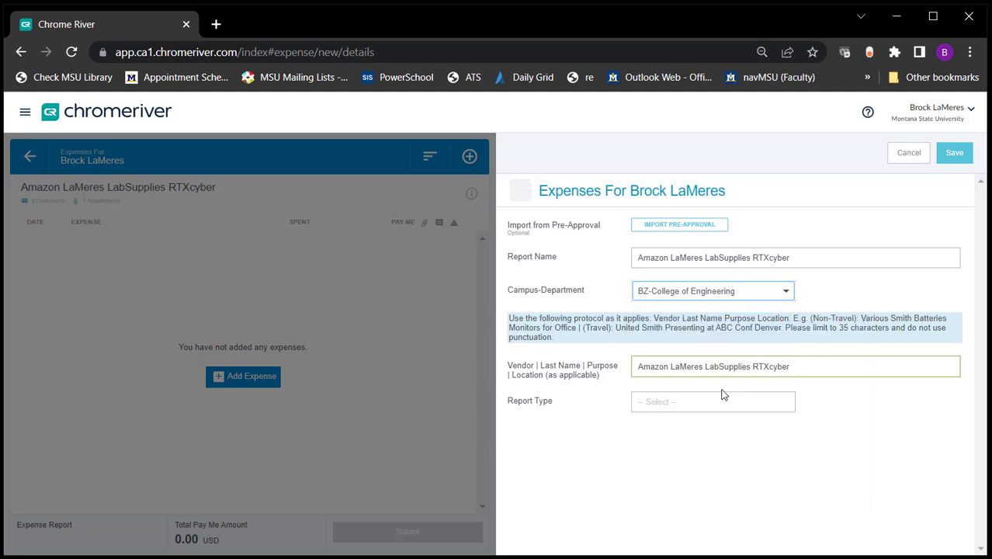
click(692, 399)
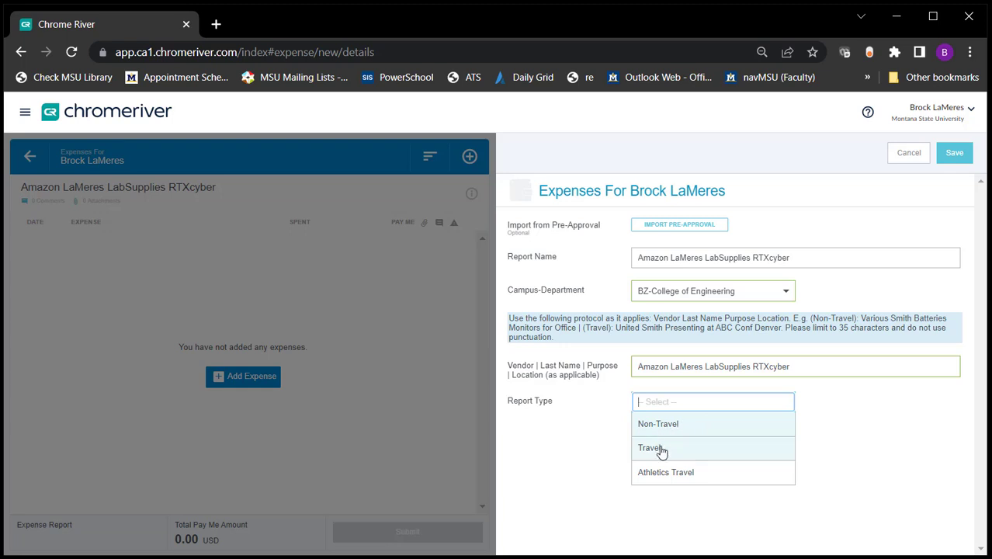
click(660, 431)
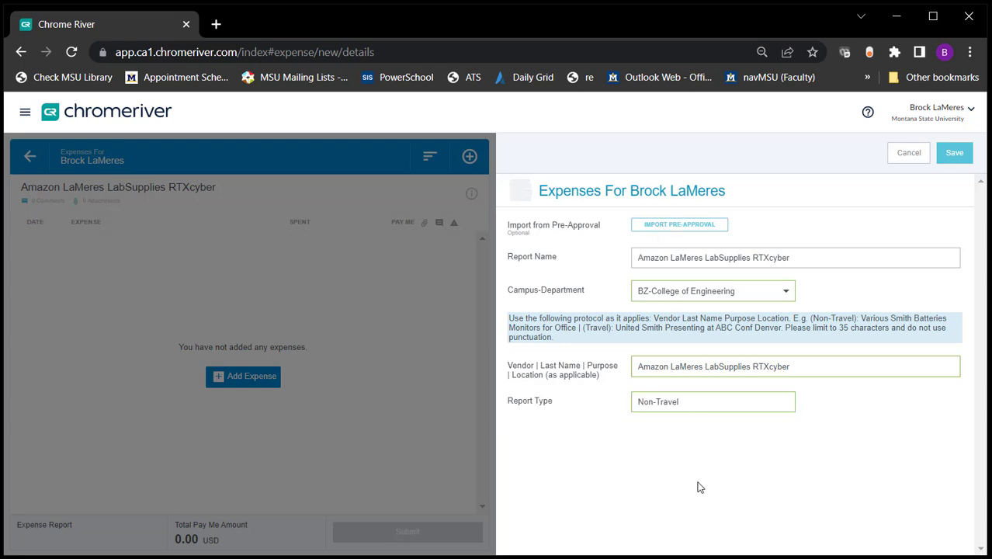
click(955, 154)
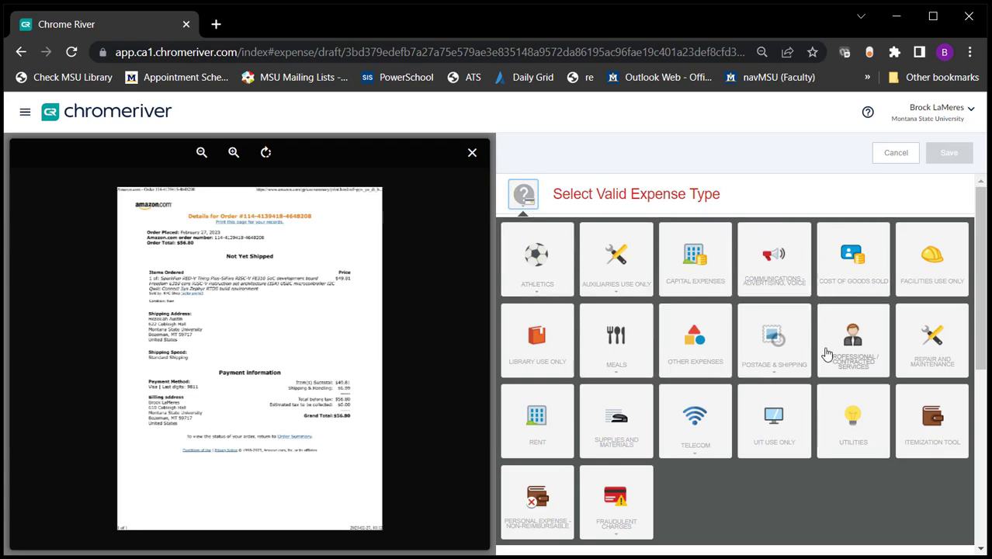
Classify the 56.80 USD expense as Supplies and Materials with the account code Laboratory Supplies.
click(609, 430)
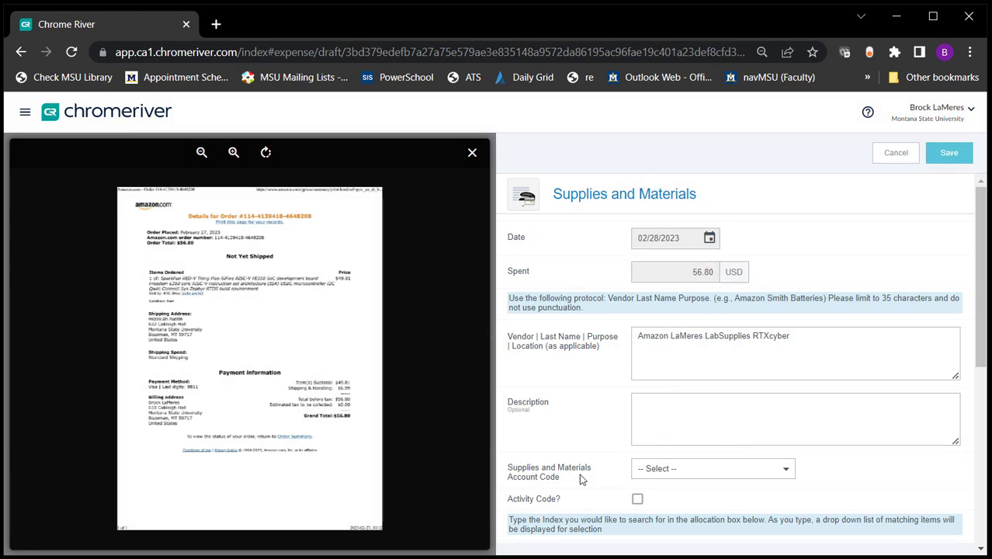
click(678, 470)
drag(812, 306, 809, 348)
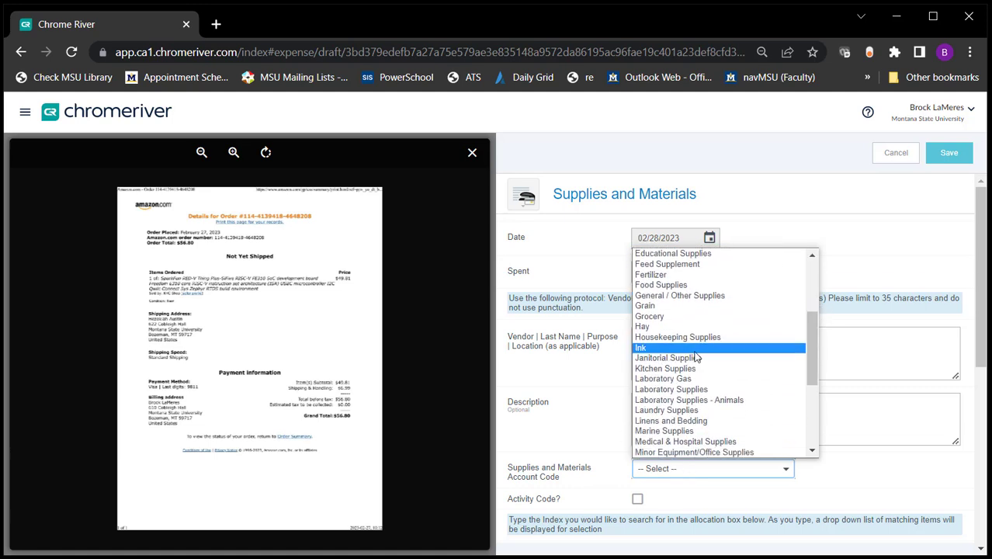
click(701, 390)
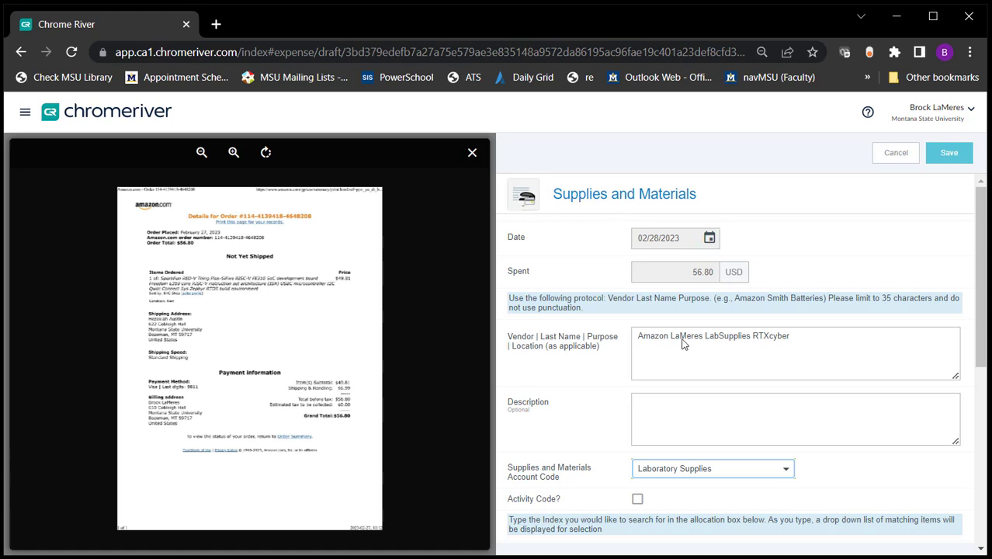
Review the expense type categories available for the item, keeping Supplies and Materials.
click(528, 194)
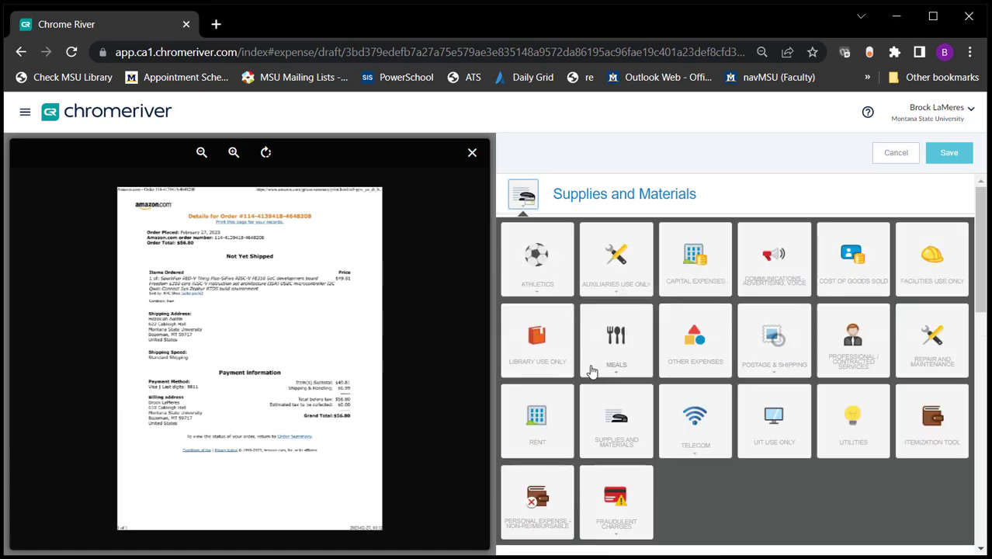
click(522, 193)
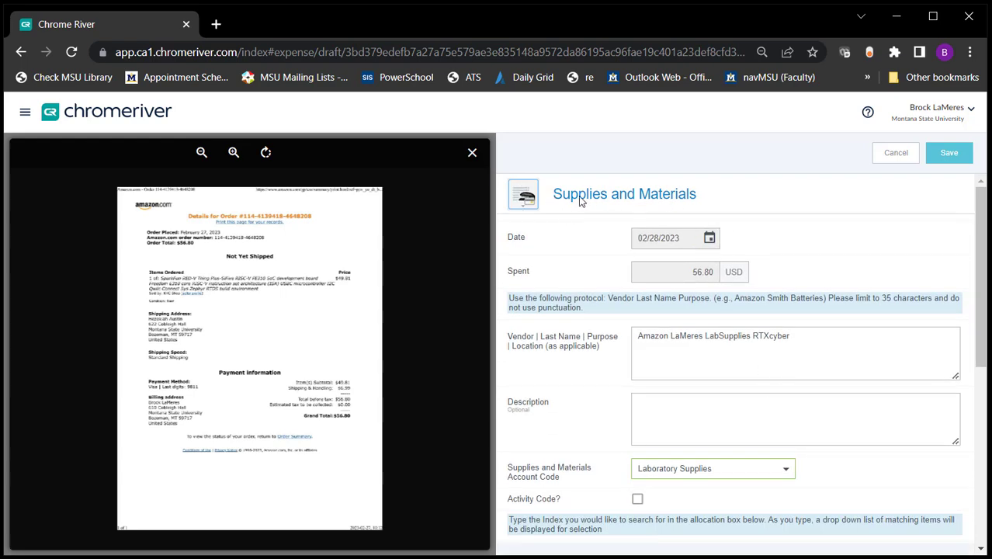
click(533, 201)
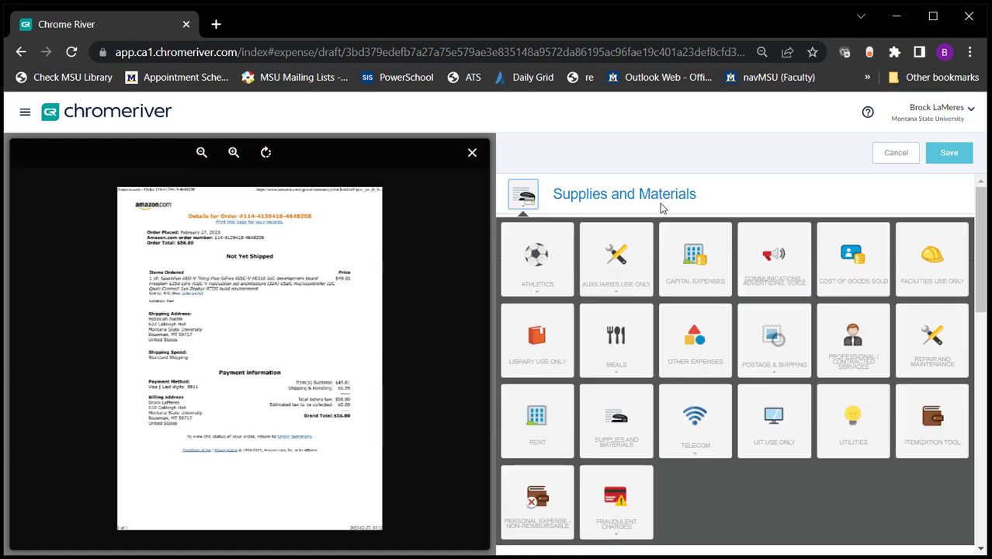
click(526, 200)
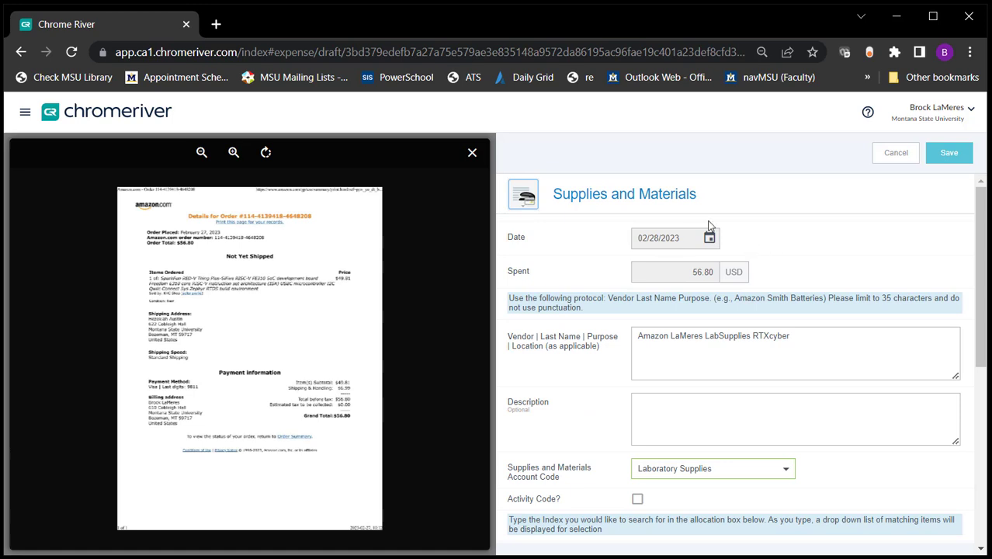
click(528, 200)
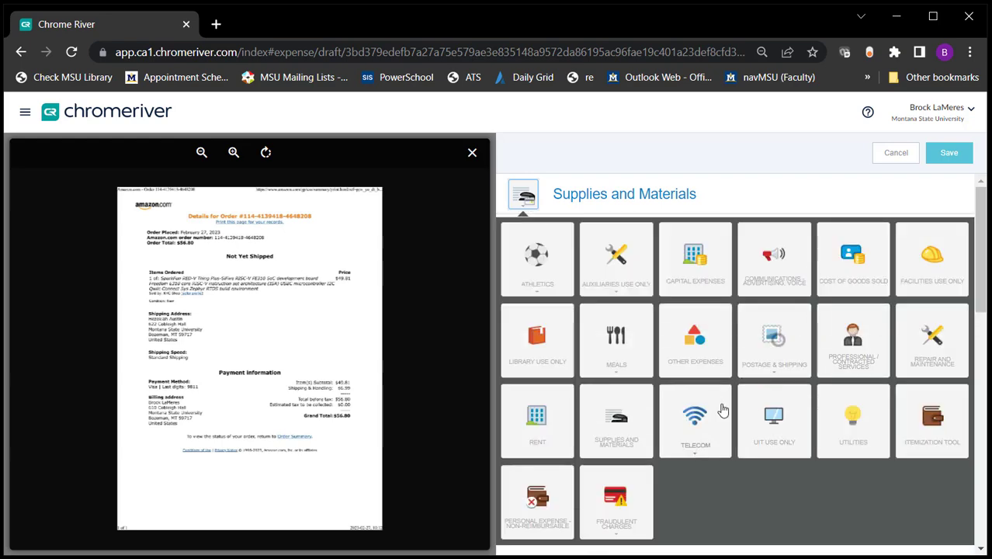
click(527, 202)
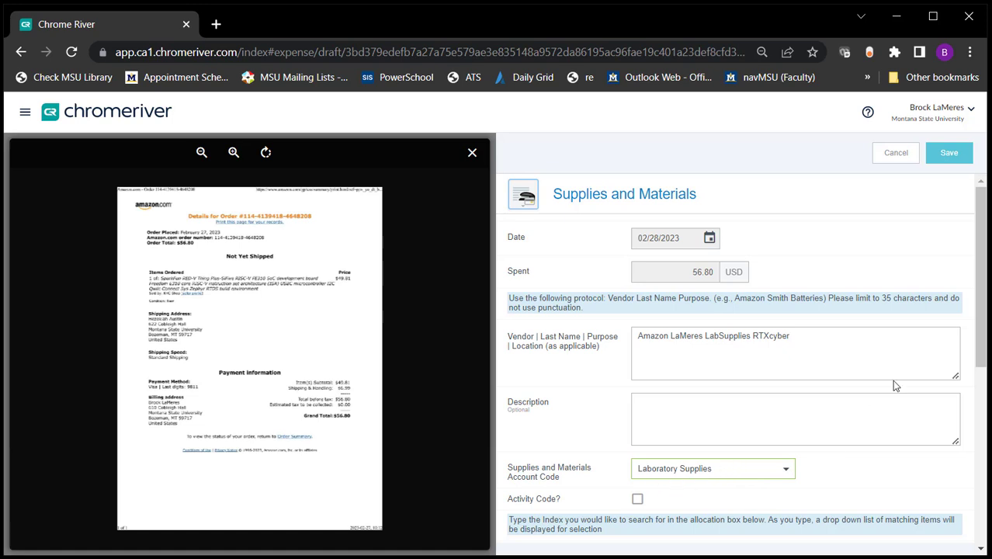
Search the allocations for "cyber" and allocate the expense to the Electrical Engineering index Improving Cyber Survivability with.
drag(982, 332, 988, 392)
click(580, 463)
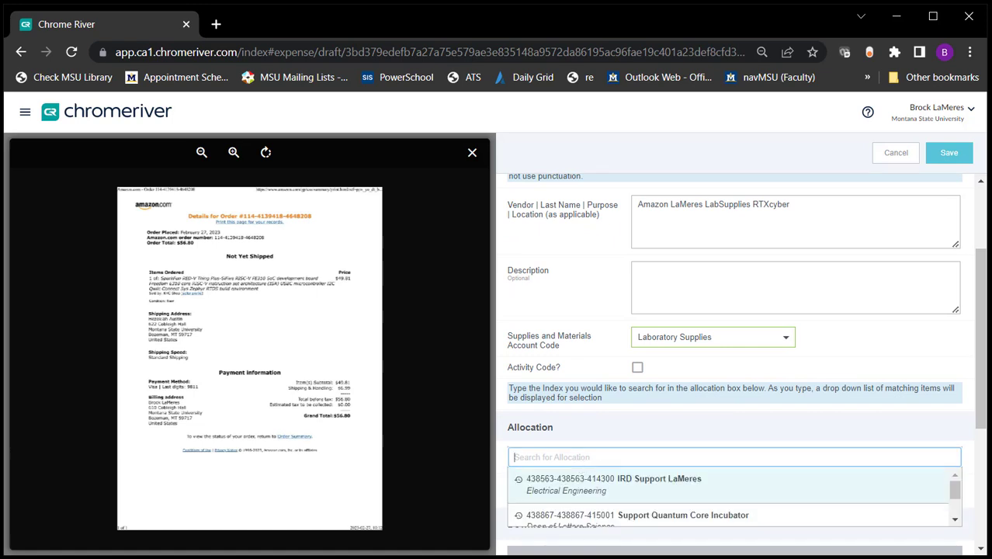
scroll(982, 357, down, 1)
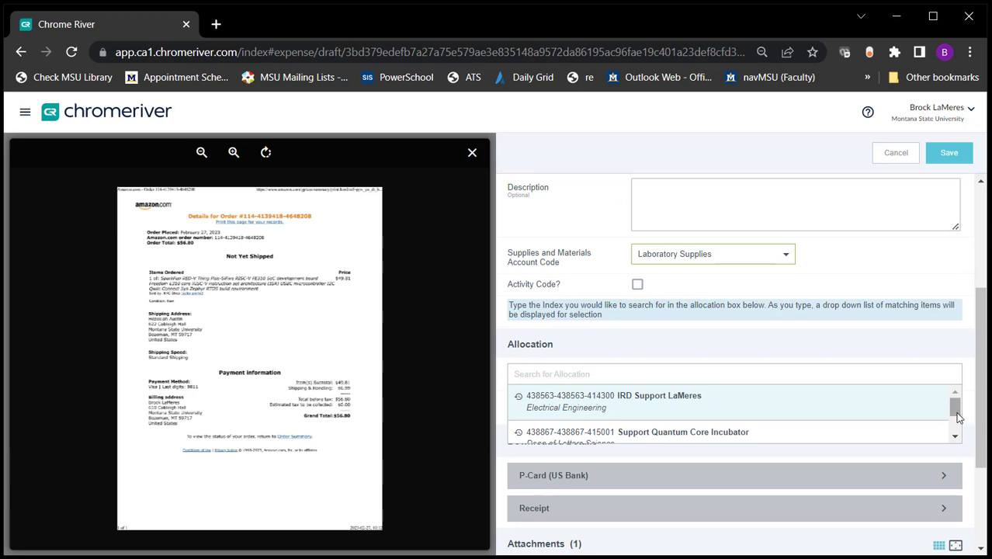
click(955, 437)
click(955, 436)
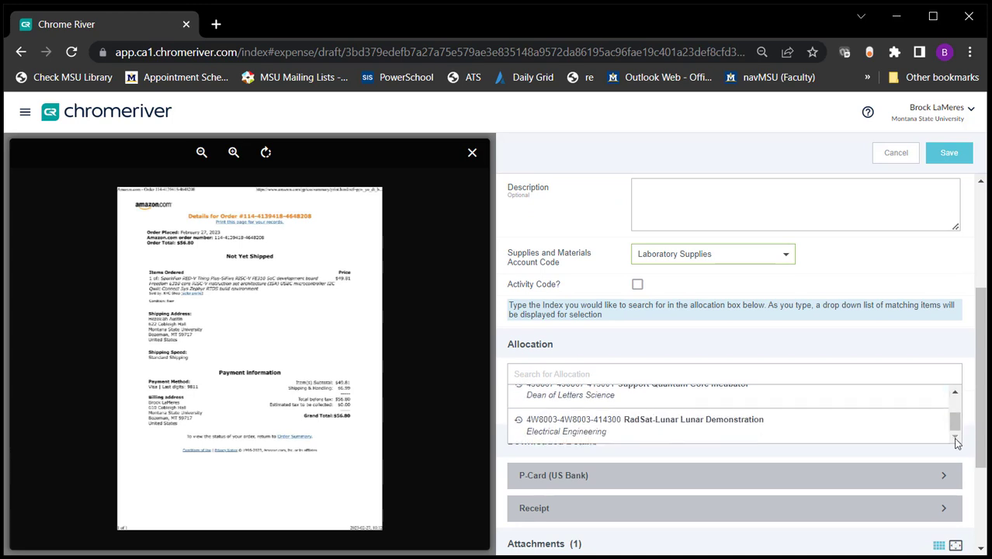
scroll(954, 415, up, 3)
click(852, 379)
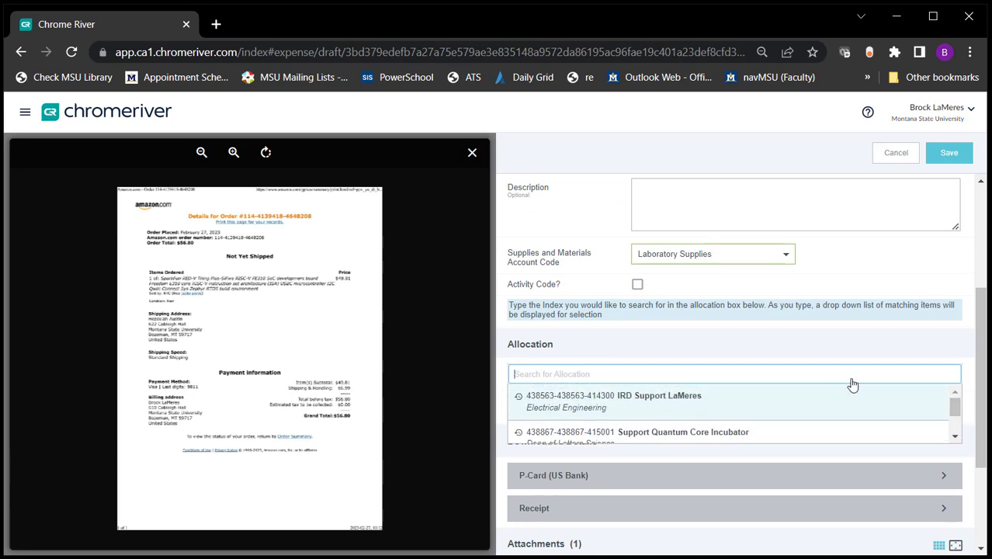
text(cyber)
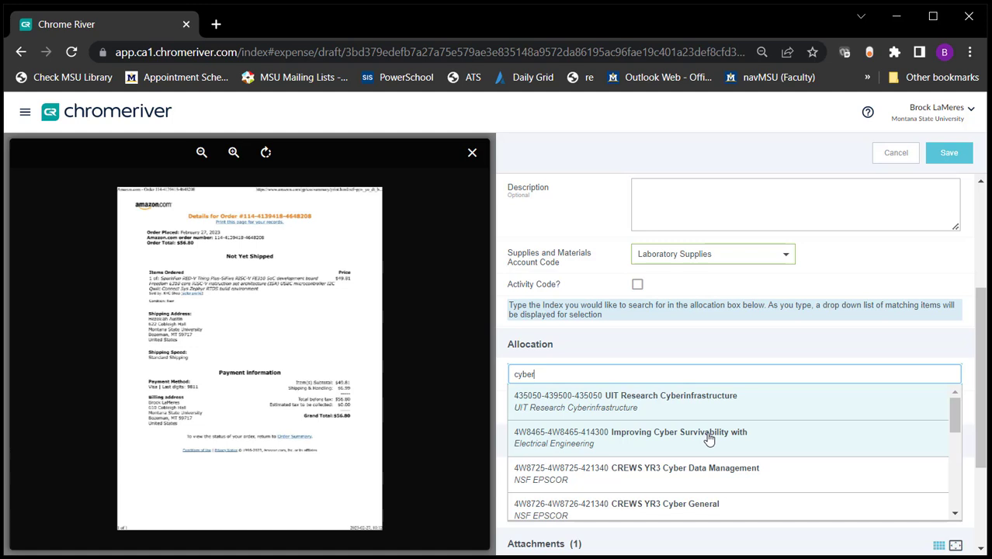
click(708, 439)
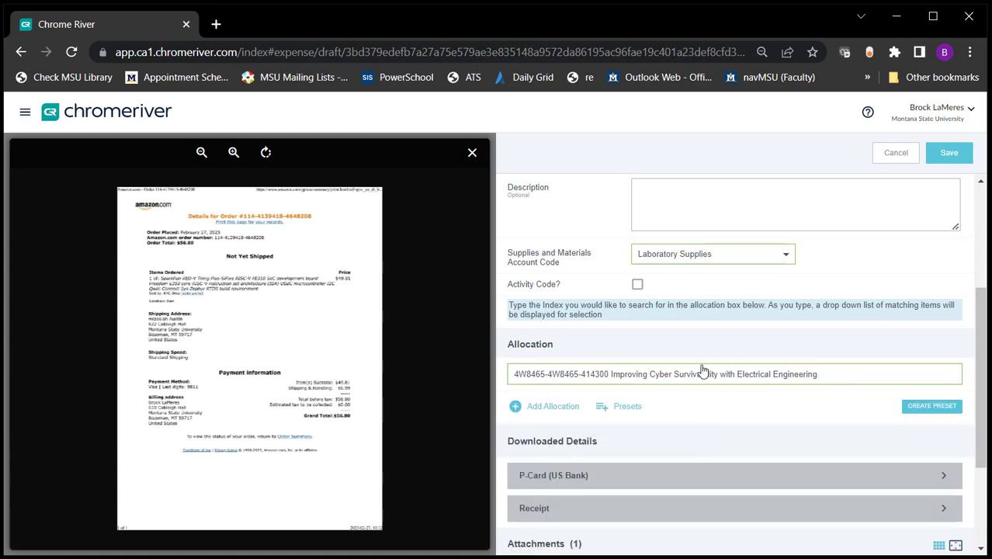
Review the account codes and expense type categories available for the item, keeping Laboratory Supplies and Supplies and Materials.
drag(986, 429, 986, 358)
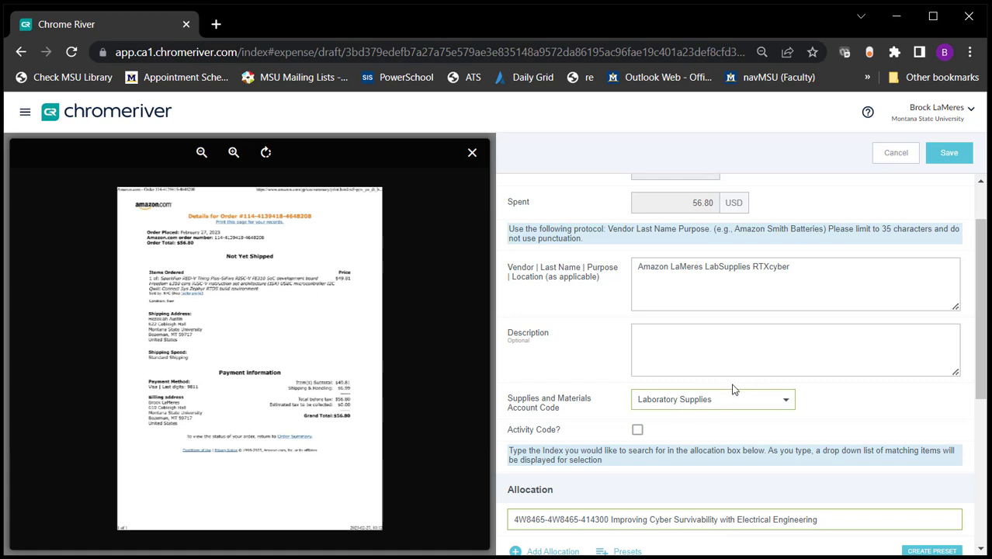
mouse_move(983, 360)
mouse_down()
mouse_move(983, 351)
mouse_move(985, 368)
mouse_up()
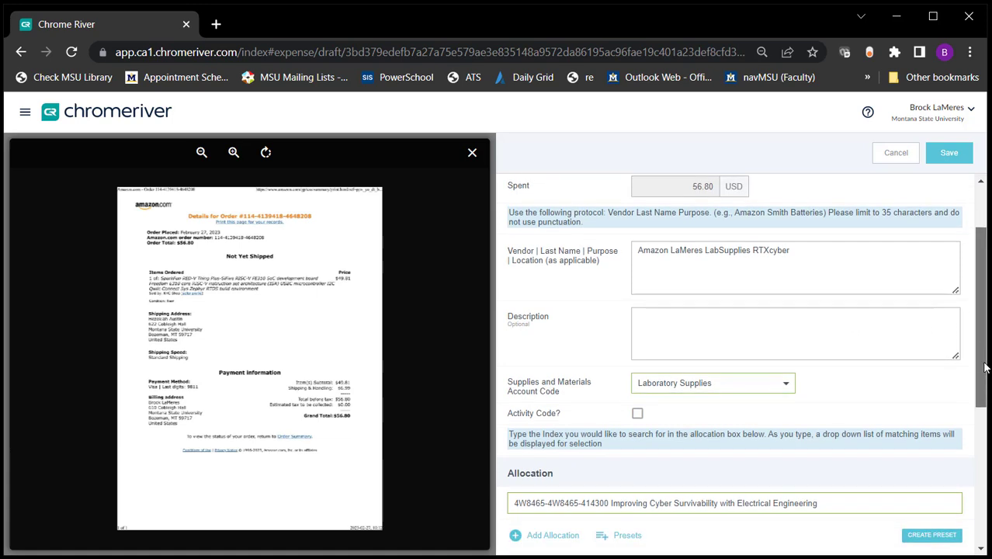
drag(984, 368, 984, 363)
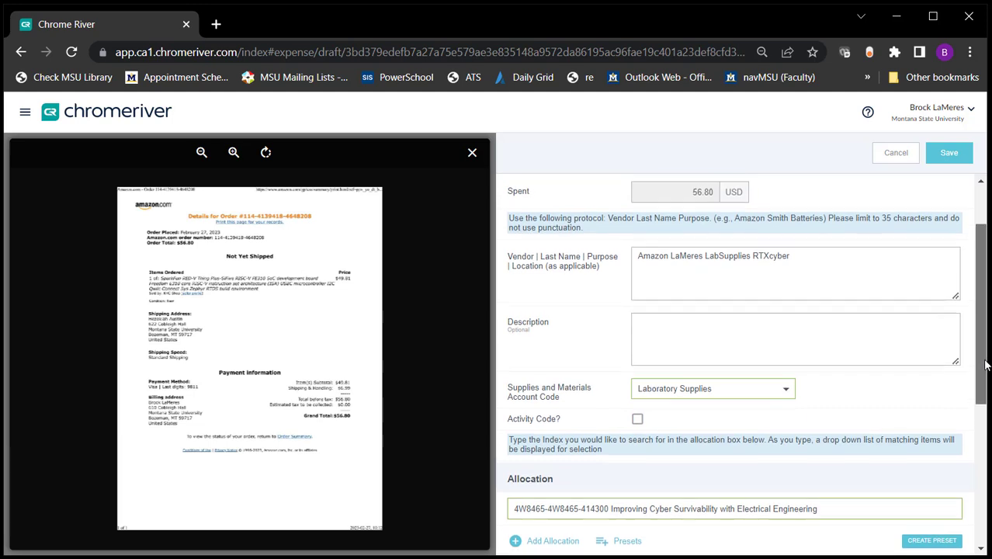
click(711, 391)
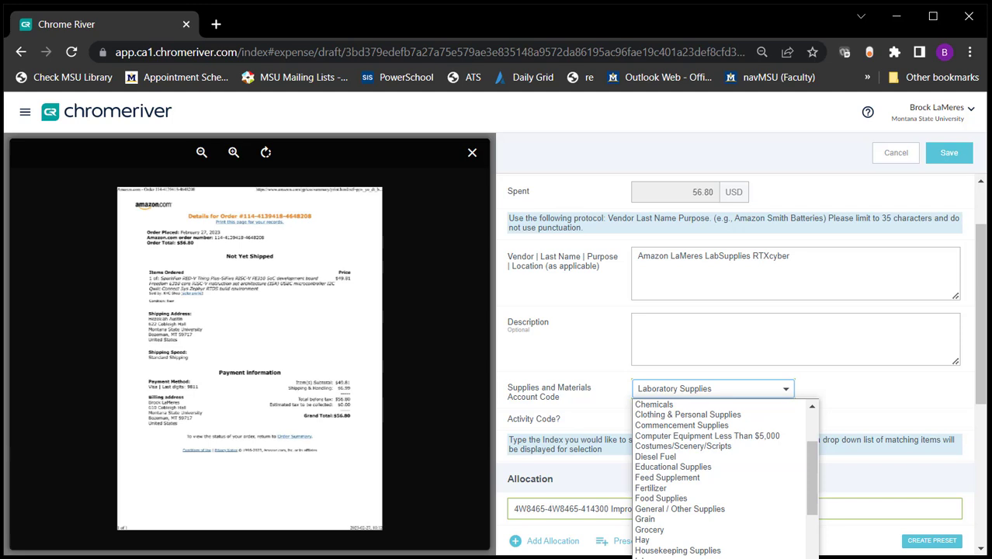
scroll(699, 536, down, 2)
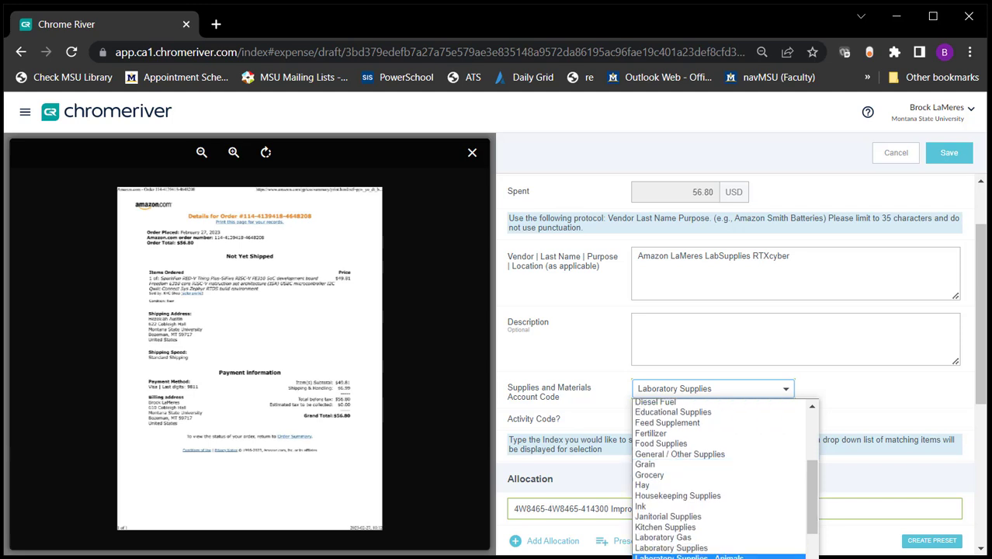
click(699, 548)
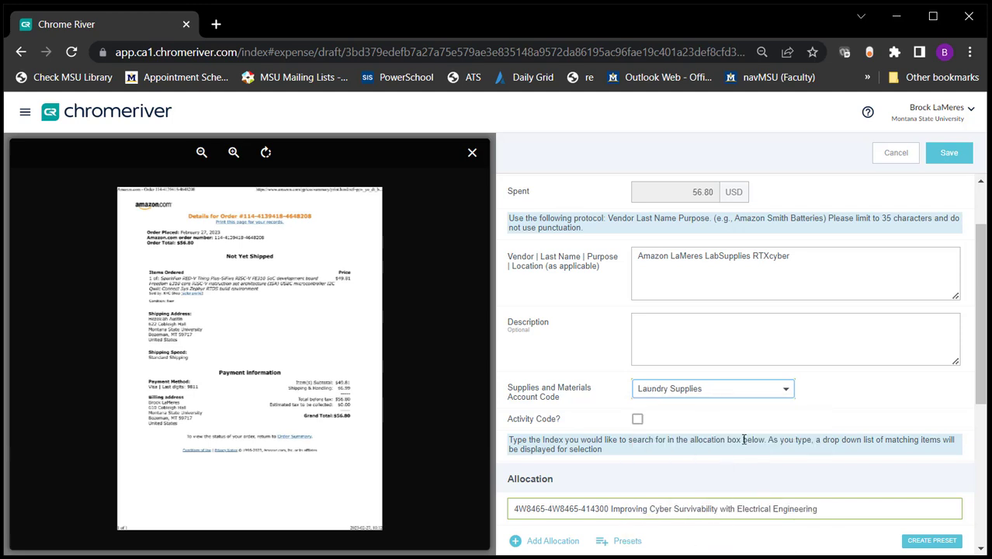
click(747, 391)
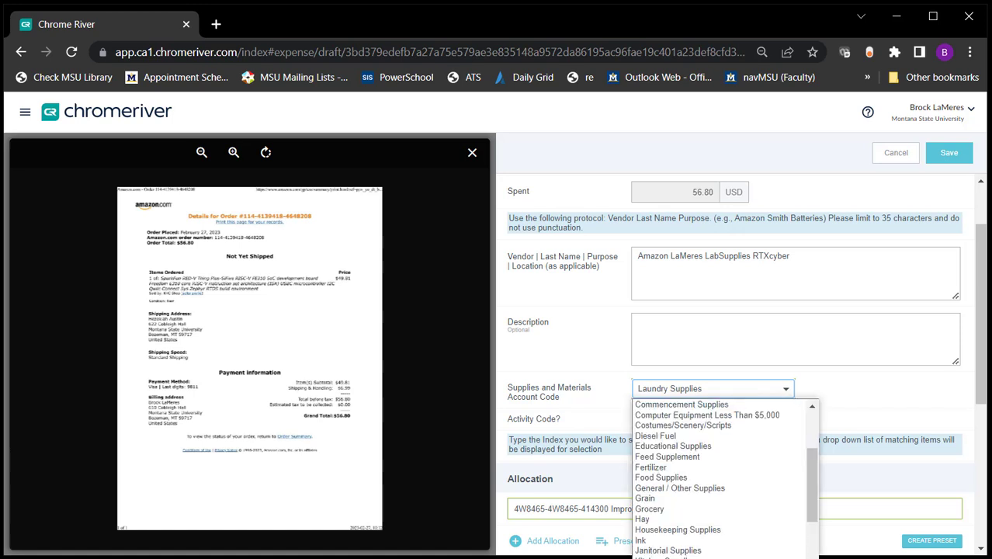
scroll(752, 454, down, 1)
click(752, 454)
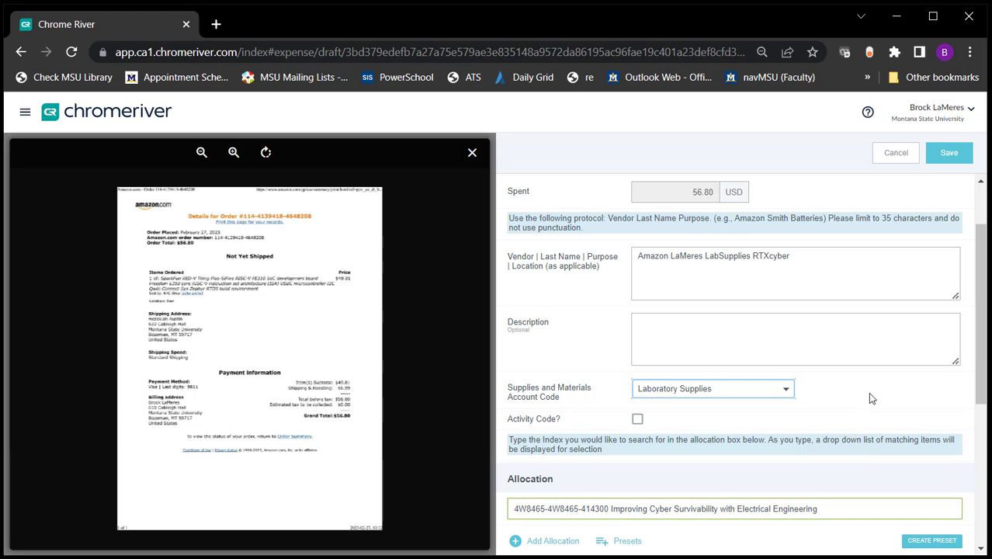
drag(982, 357, 786, 255)
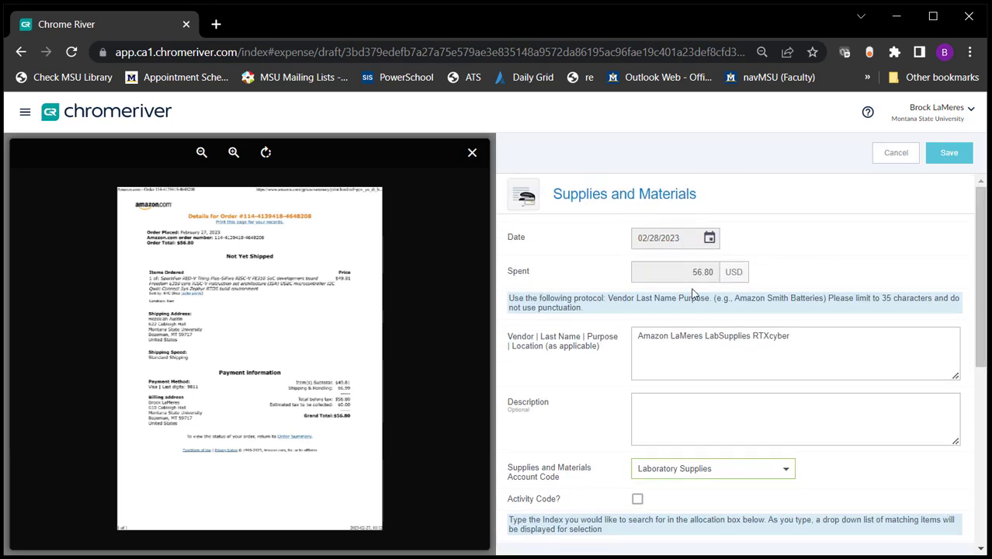
click(522, 195)
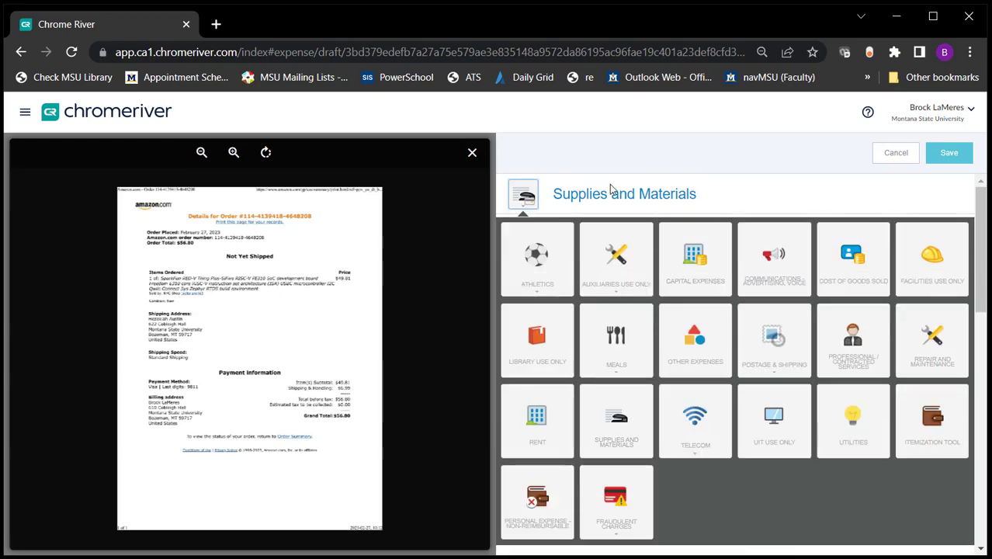
click(526, 200)
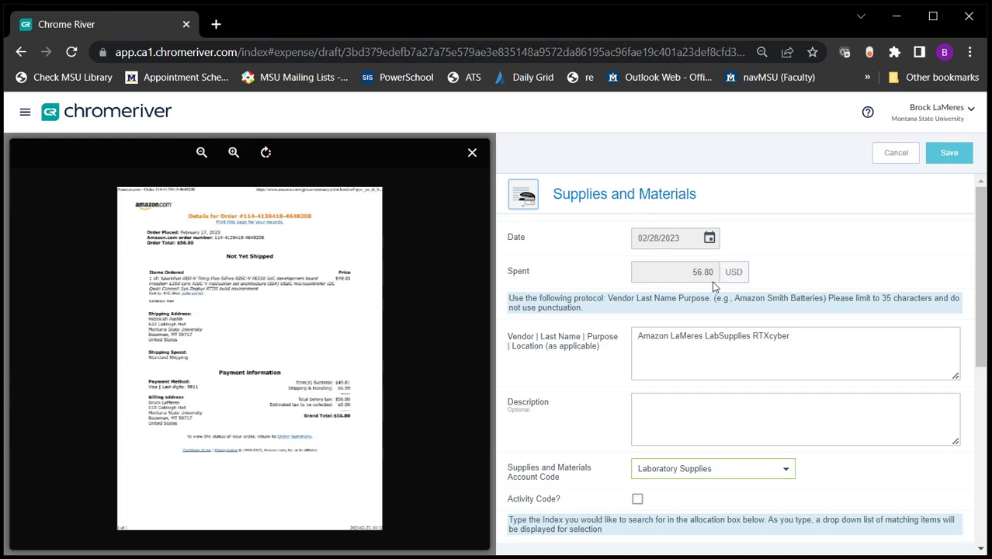
Save the 56.80 USD Supplies and Materials expense, then certify and submit the expense report.
click(963, 155)
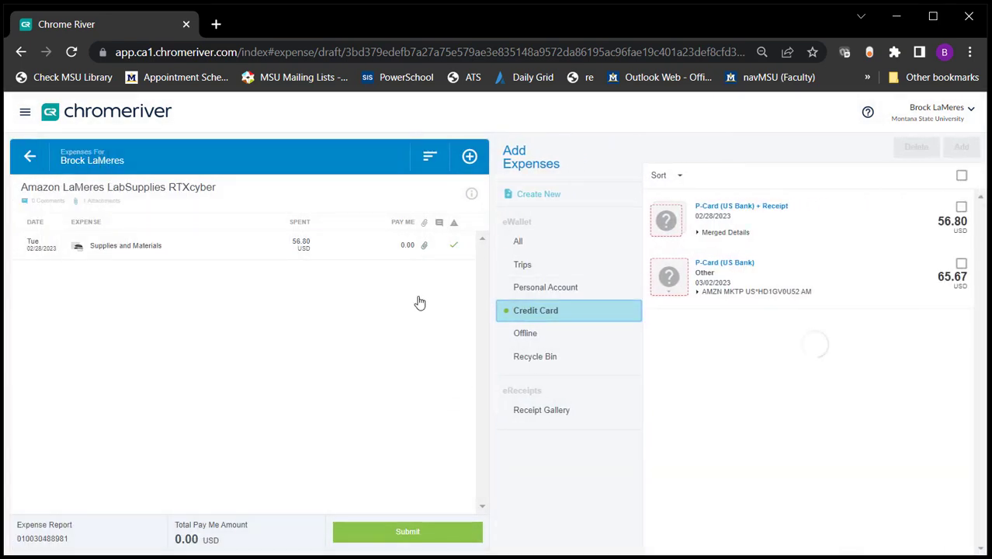
click(394, 532)
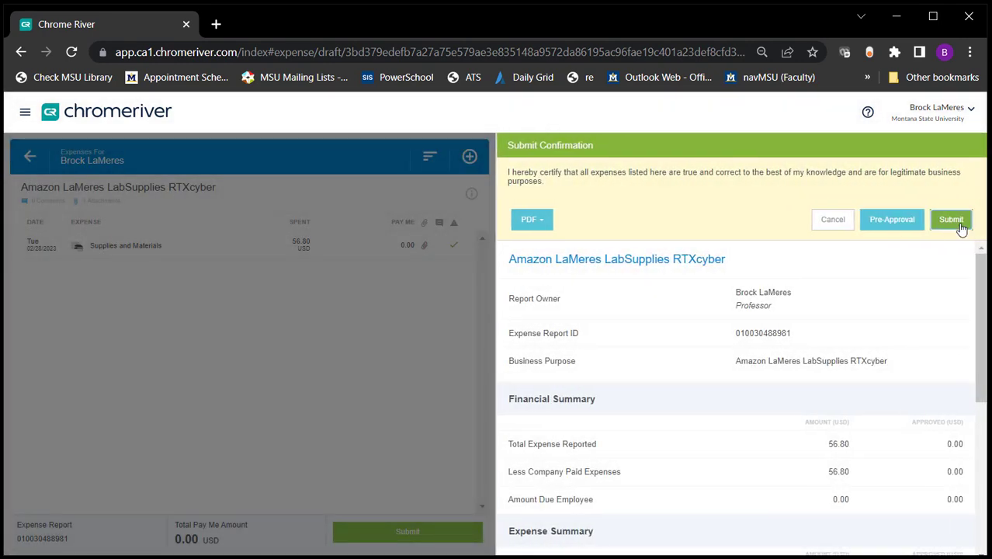
click(953, 221)
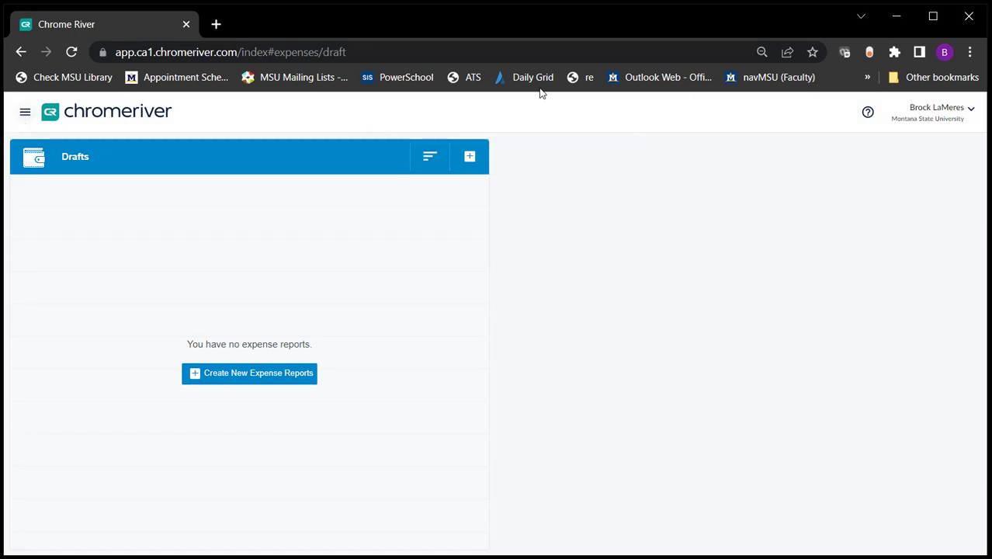
Open the eWallet, then switch to File Explorer and search the Dropbox 02_Research folder for "65p67".
click(23, 116)
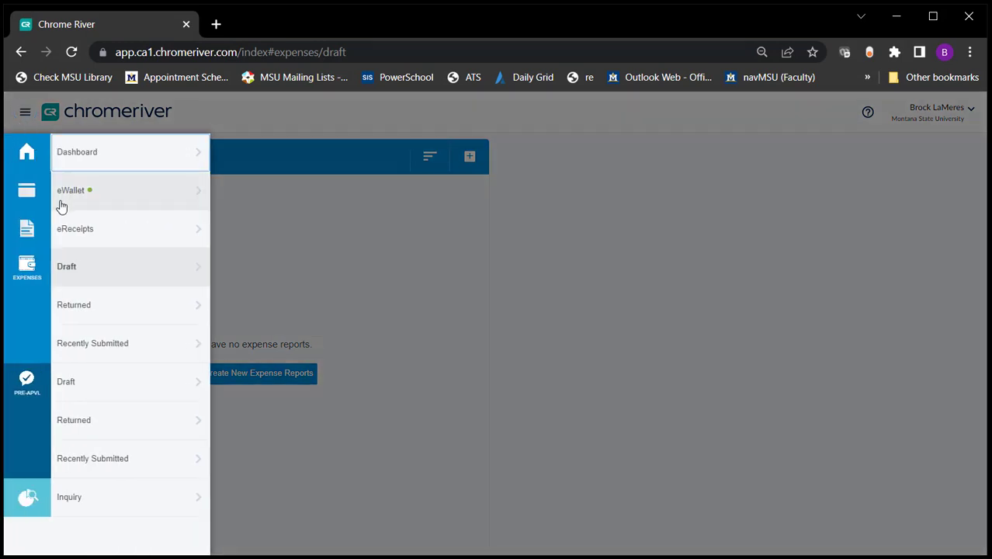
click(64, 193)
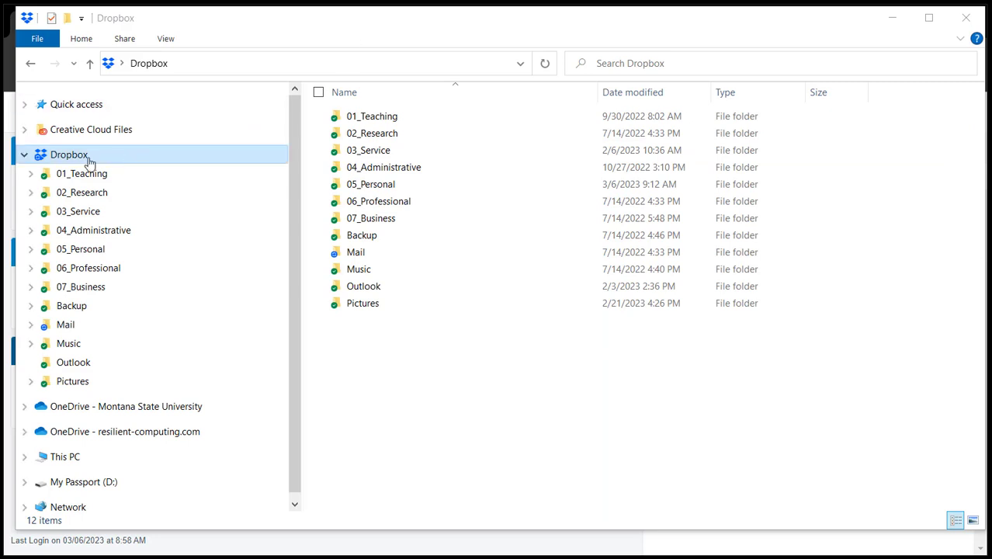
click(103, 195)
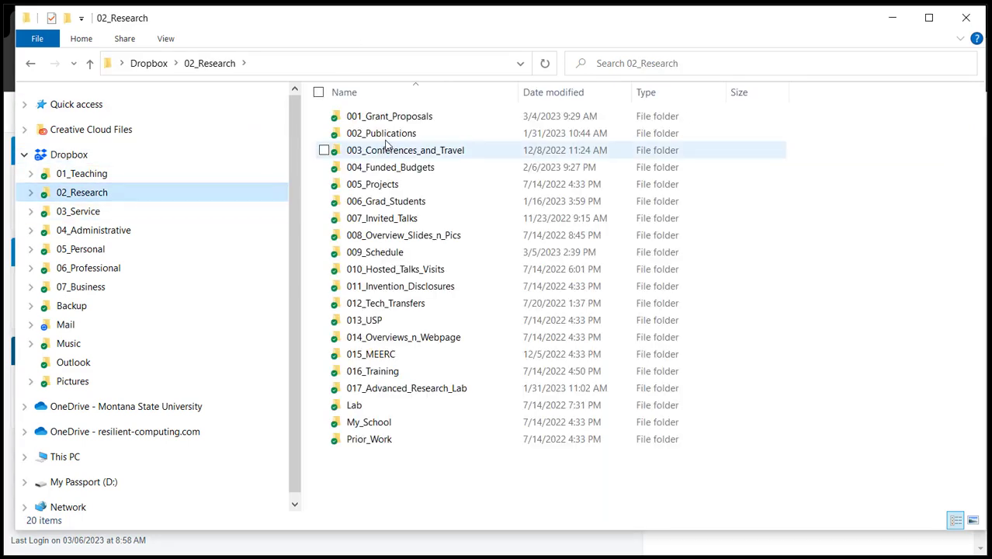
click(732, 67)
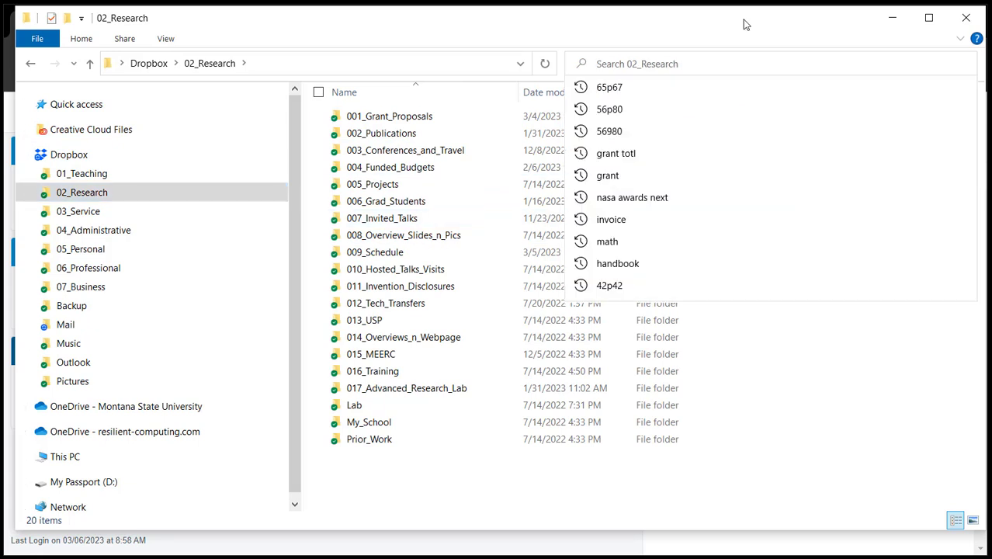
text(65p67)
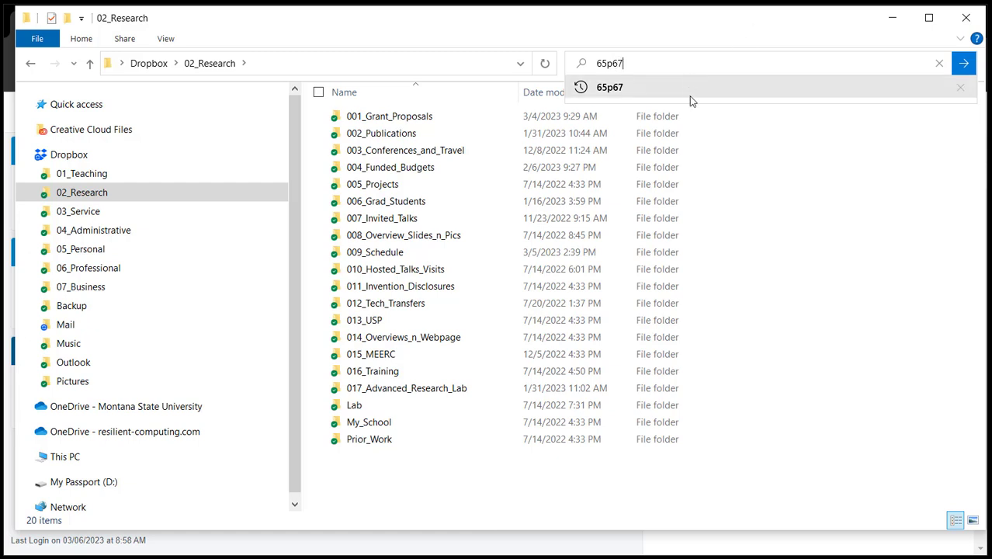
click(630, 86)
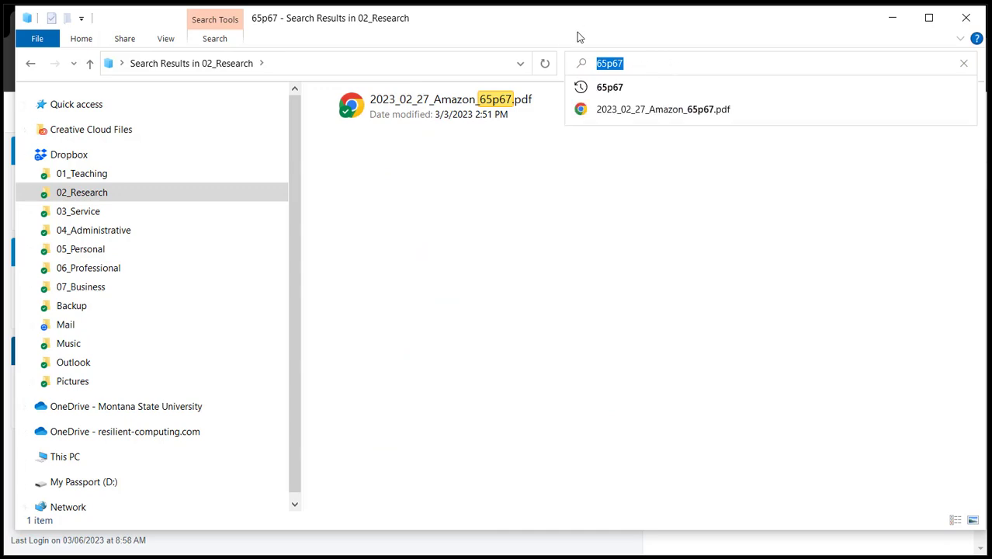
Switch to Outlook, create a new email and attach 2023_02_27_Amazon_65p67.pdf from the file search results.
drag(441, 18, 912, 21)
key(alt+Tab)
key(alt+Tab)
key(alt+Tab)
key(alt+Tab)
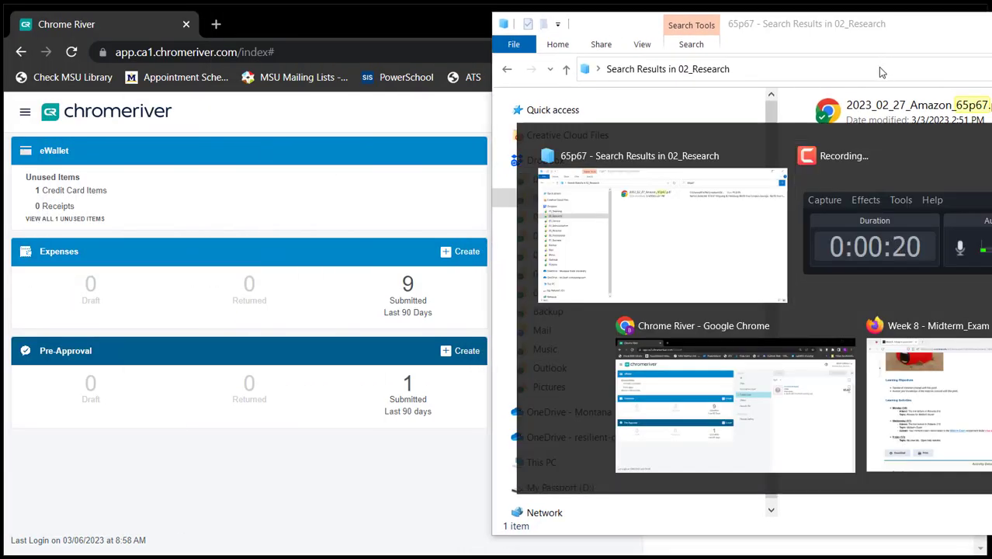
click(48, 68)
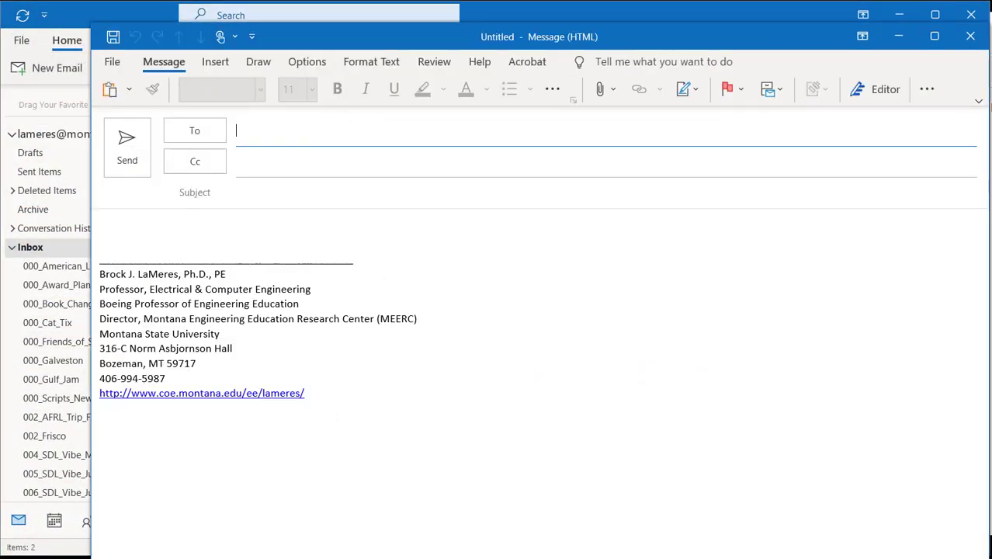
key(alt+Tab)
drag(877, 106, 399, 268)
drag(407, 34, 351, 33)
Address the email to the Chrome River receipt mailbox and set the subject to 65.67.
click(326, 136)
text(rece)
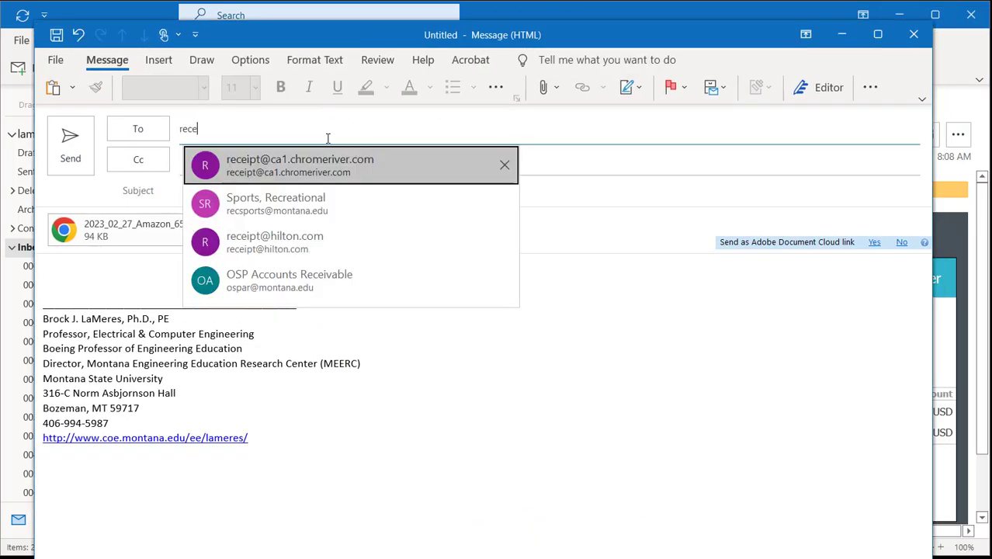
key(Return)
click(409, 190)
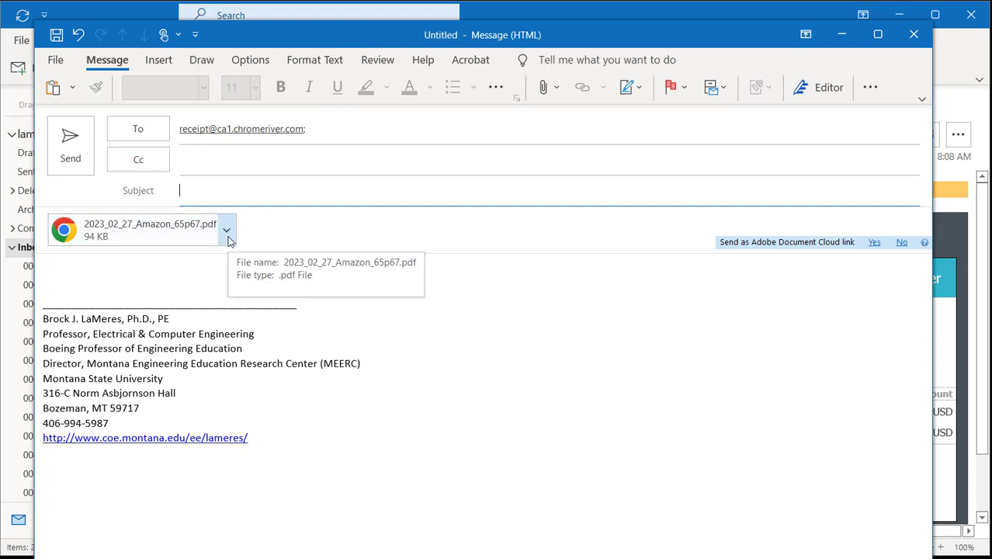
text(65.67)
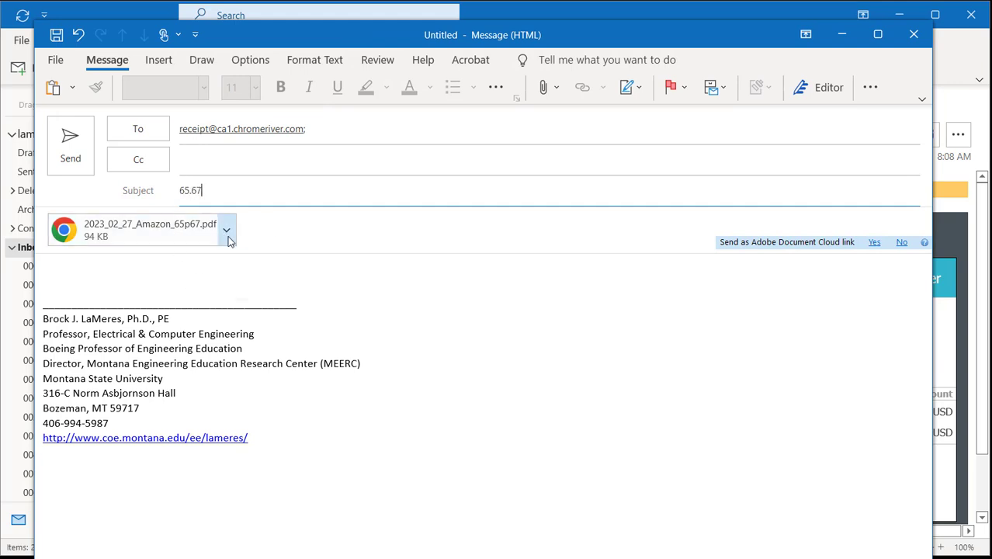
Clear the signature from the message body and send the receipt email.
click(304, 290)
key(ctrl+a)
key(Delete)
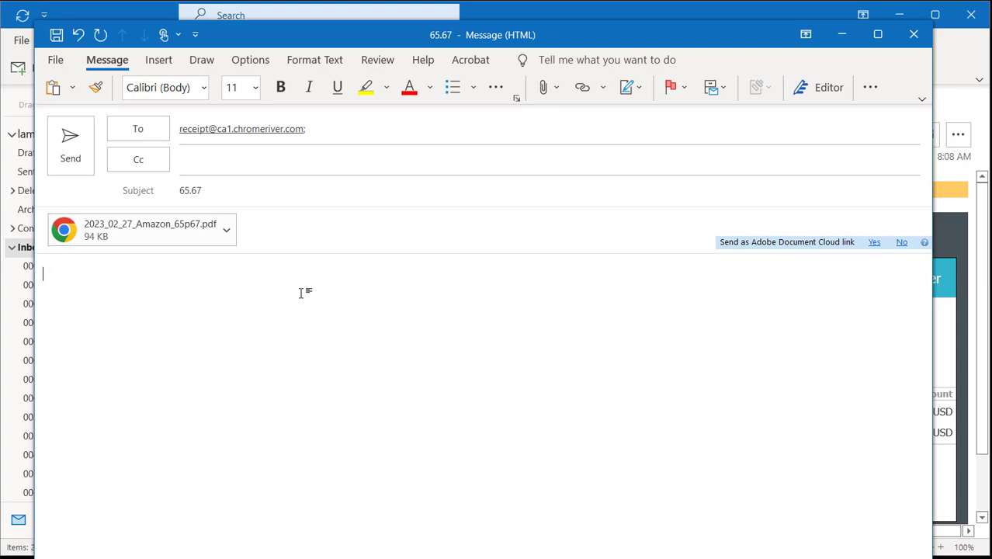
click(69, 145)
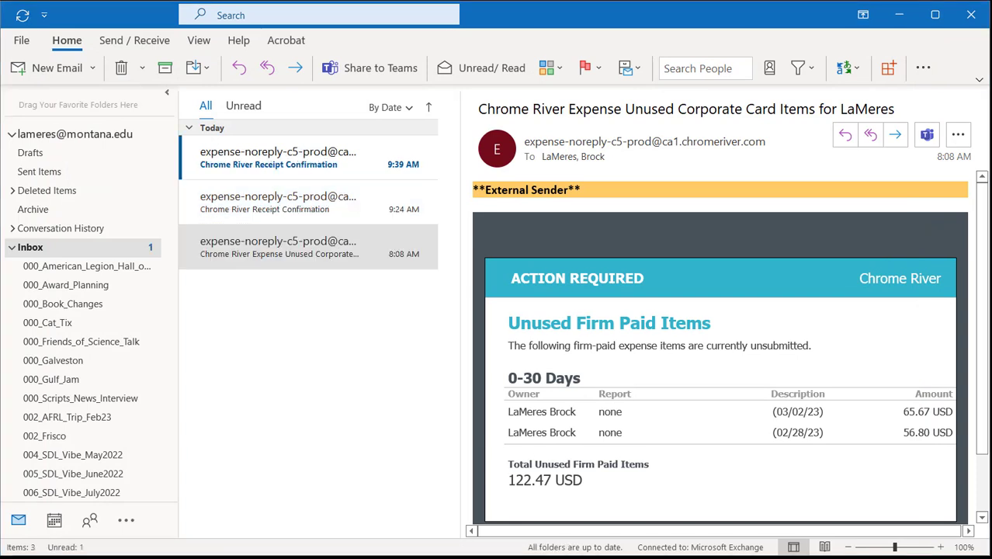
View the newest Chrome River Receipt Confirmation email, then switch back to Chrome River.
click(361, 155)
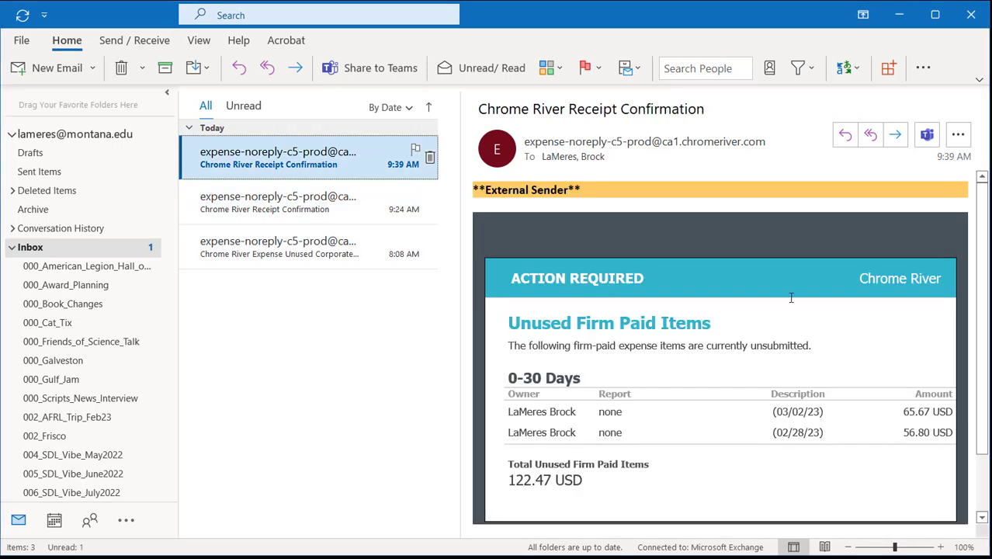
click(898, 15)
key(alt+Tab)
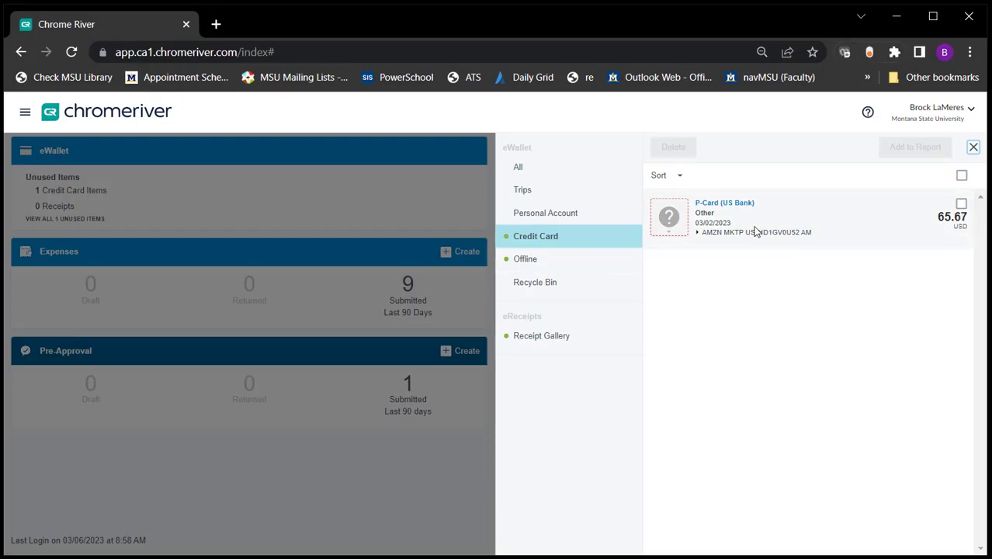
Merge the 65.67 USD receipt with its matching P-Card transaction in the eWallet and add it to a new expense report.
click(521, 170)
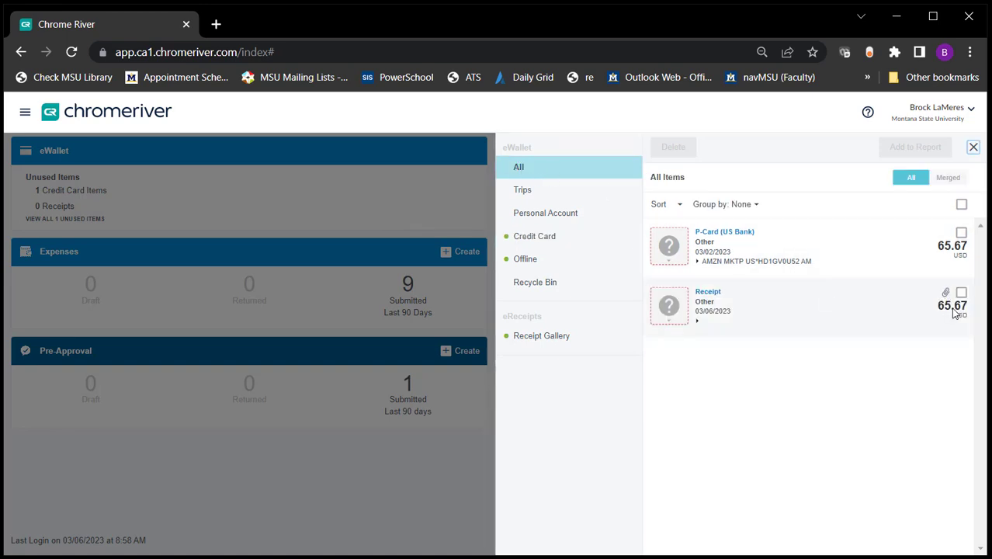
drag(666, 310, 656, 229)
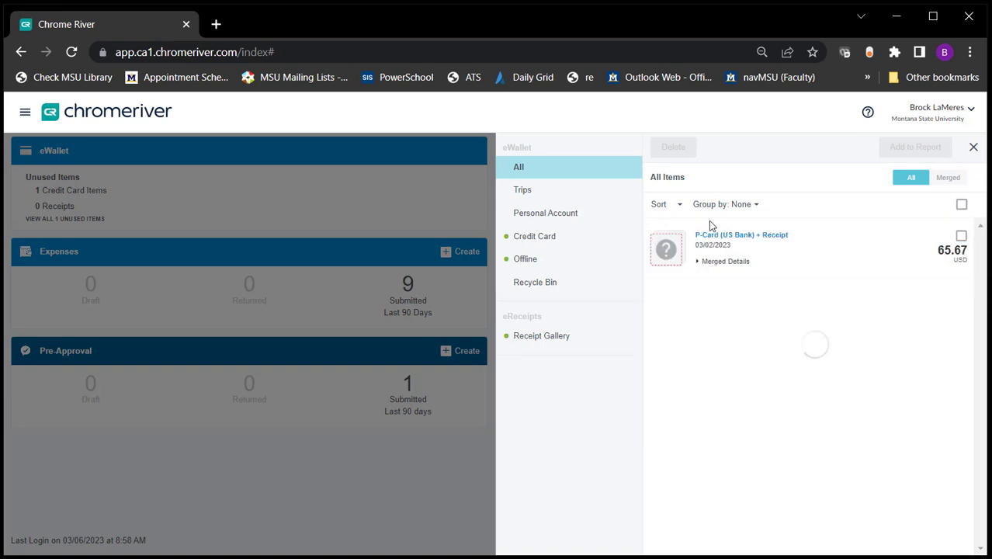
click(963, 240)
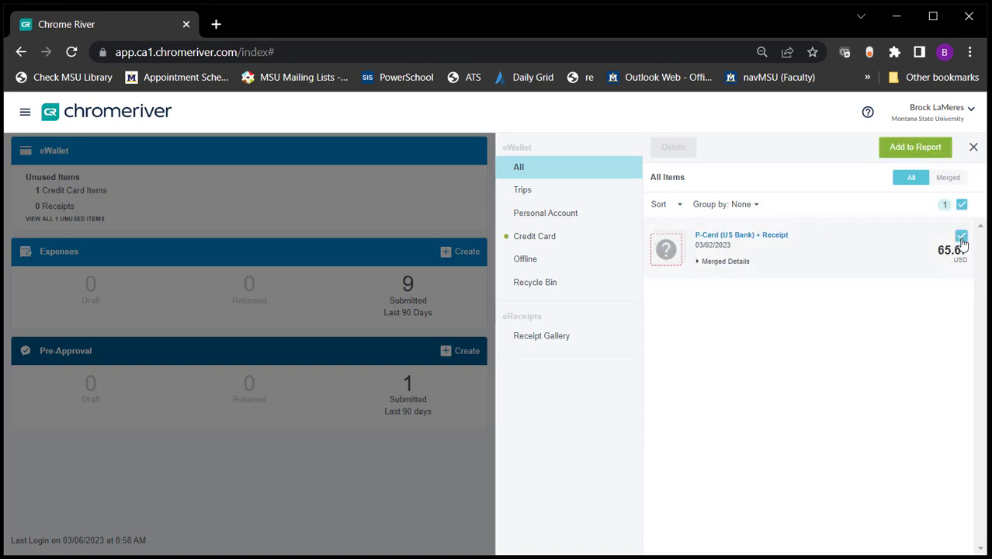
click(916, 149)
click(645, 212)
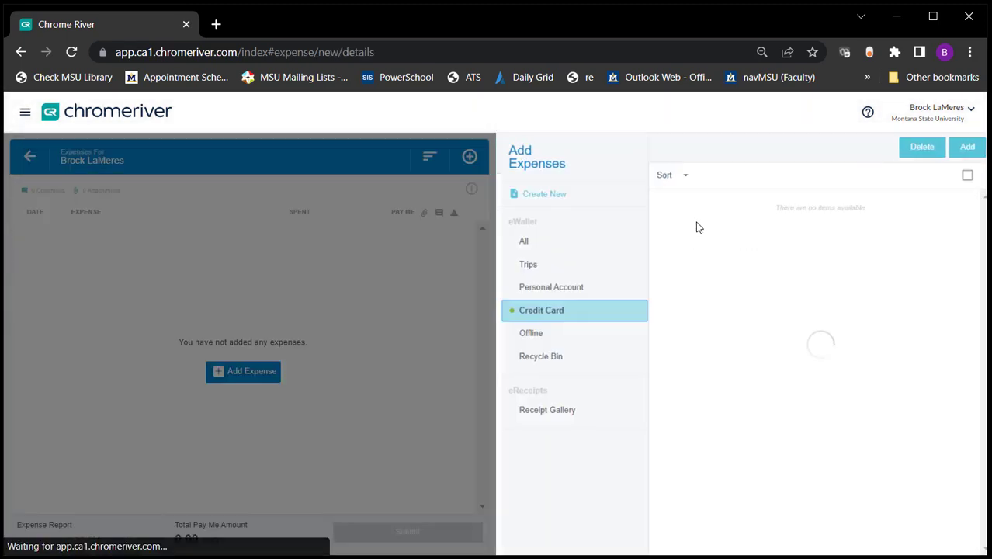
Name the report with Amazon, the cardholder's last name and LabSupplies IRD, and copy that text into the vendor, last name and purpose field.
click(717, 261)
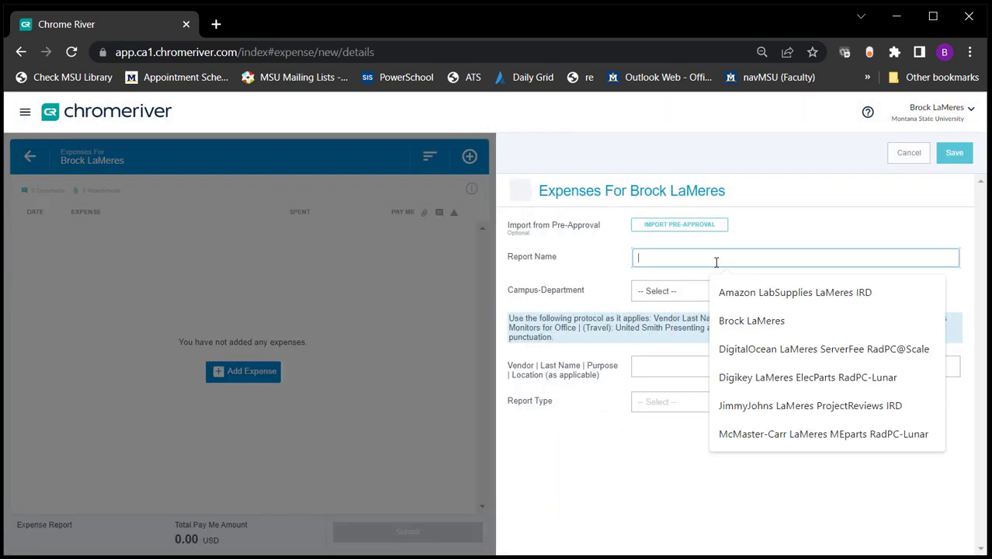
text(A)
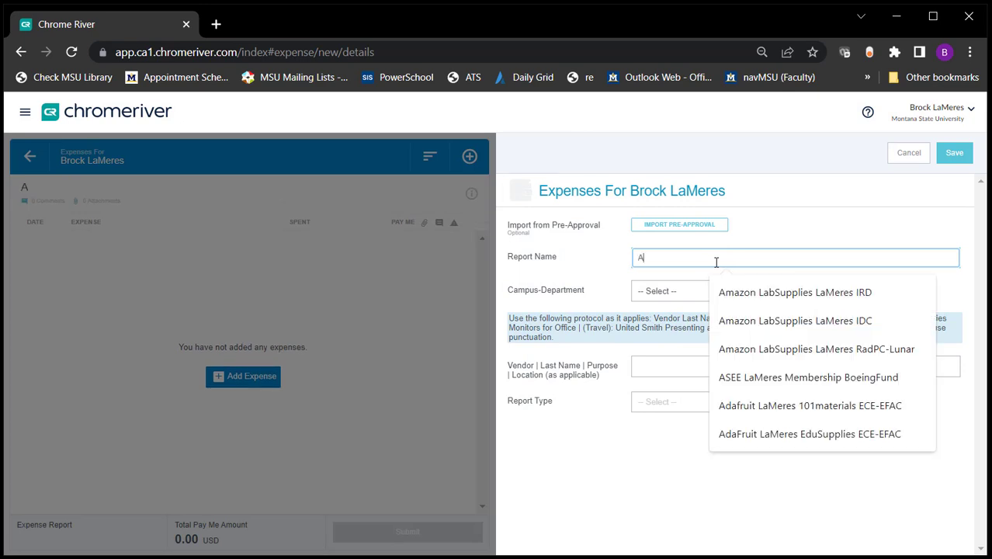
text(mazon LaMeres)
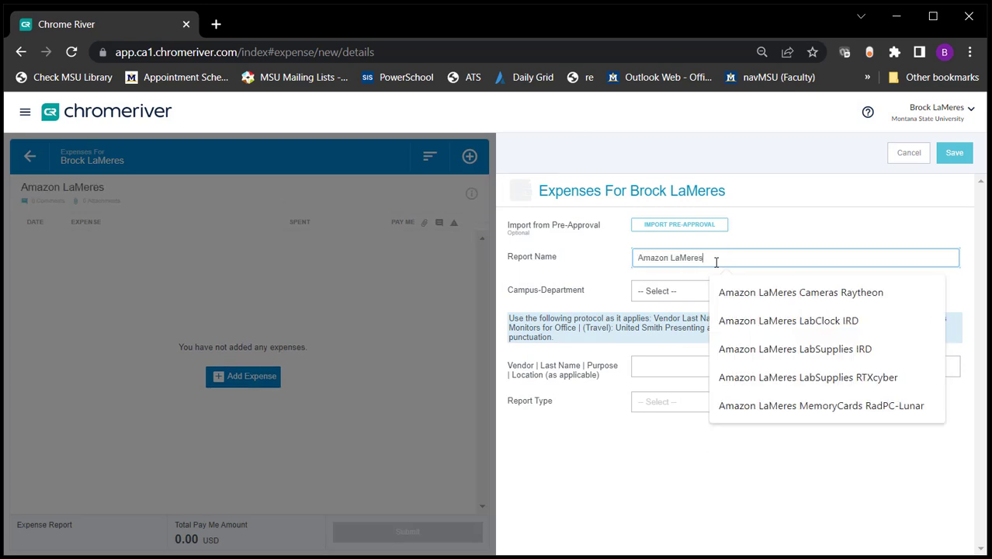
text( LabSupplies)
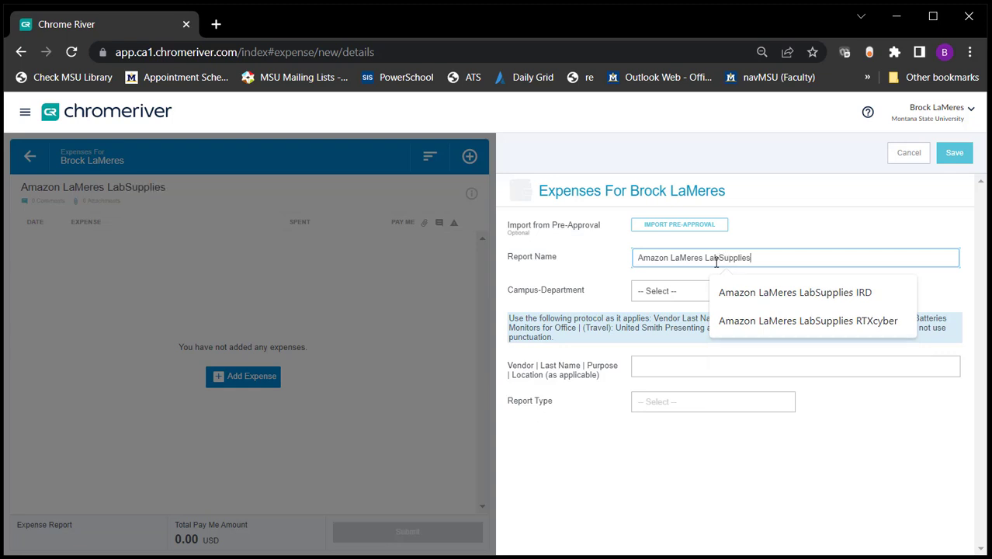
key(Down)
key(Return)
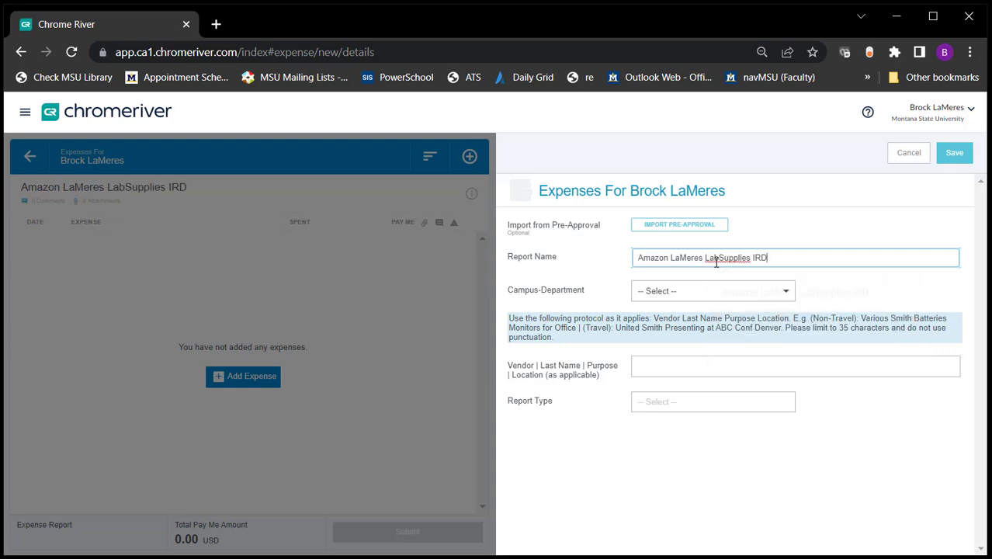
key(ctrl+a)
key(ctrl+c)
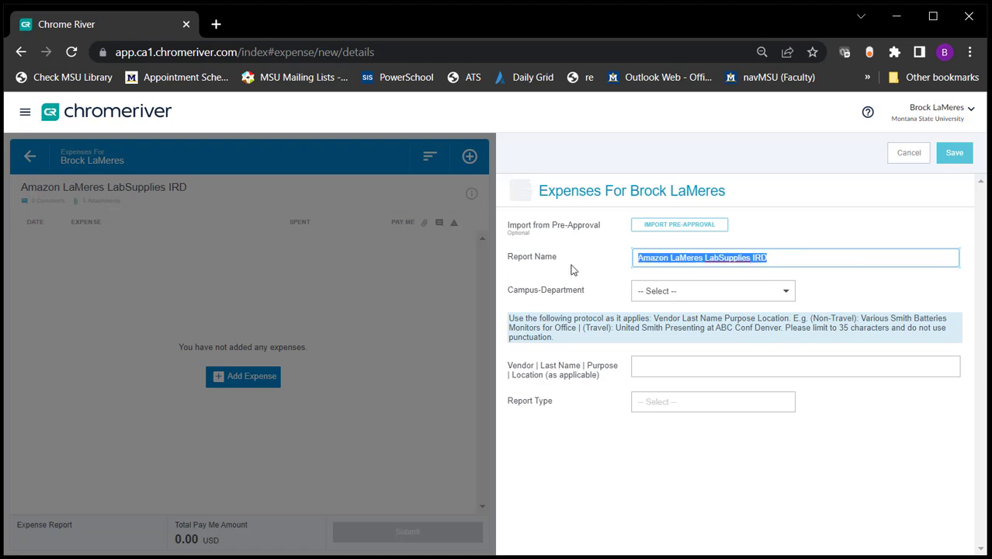
click(710, 361)
key(ctrl+v)
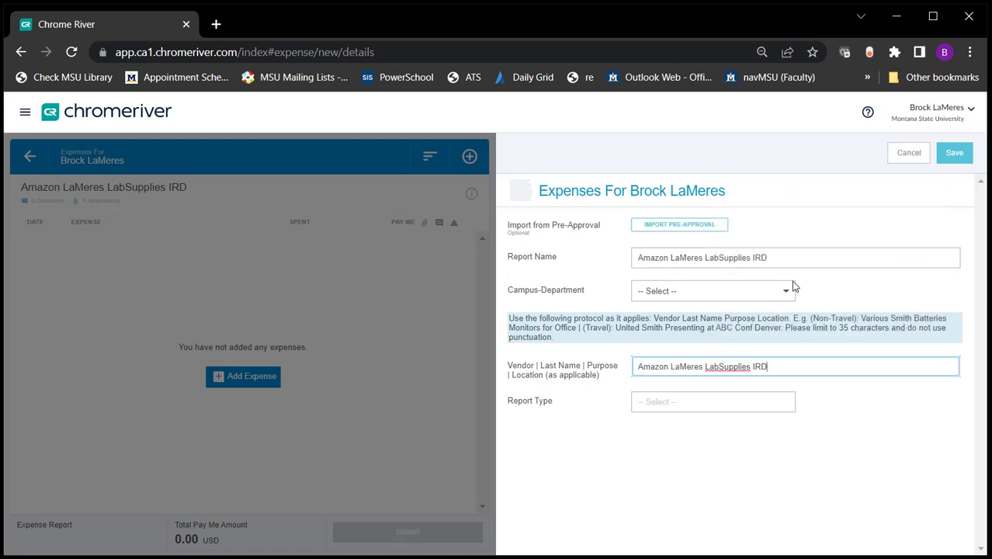
Set the campus-department to BZ-College of Engineering and the report type to Non-Travel, and save the report header.
click(716, 292)
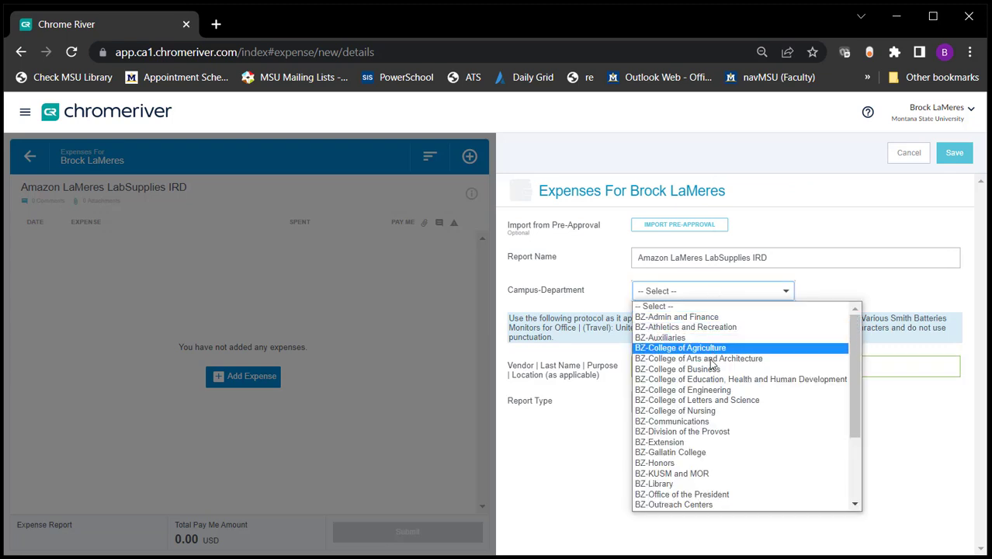
click(722, 389)
click(713, 401)
click(664, 424)
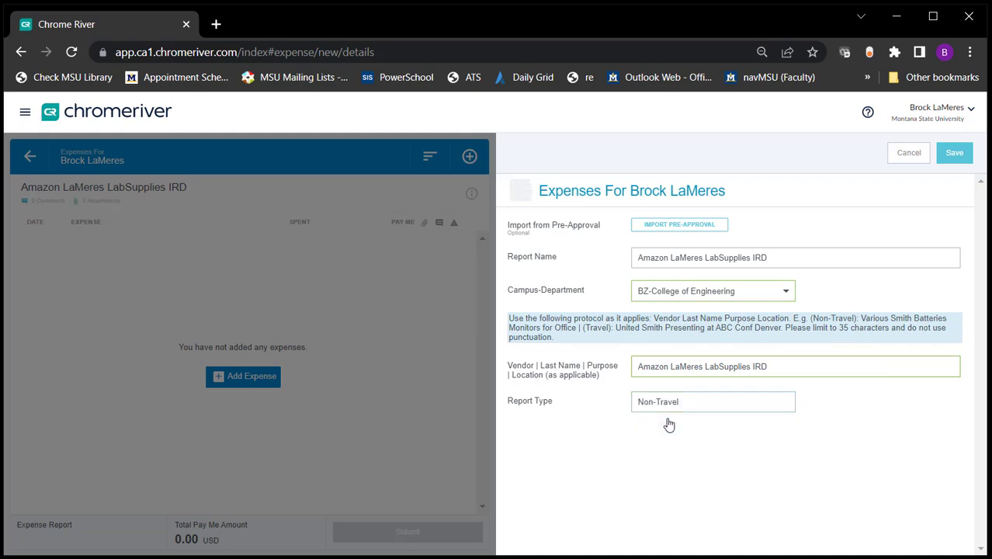
click(959, 159)
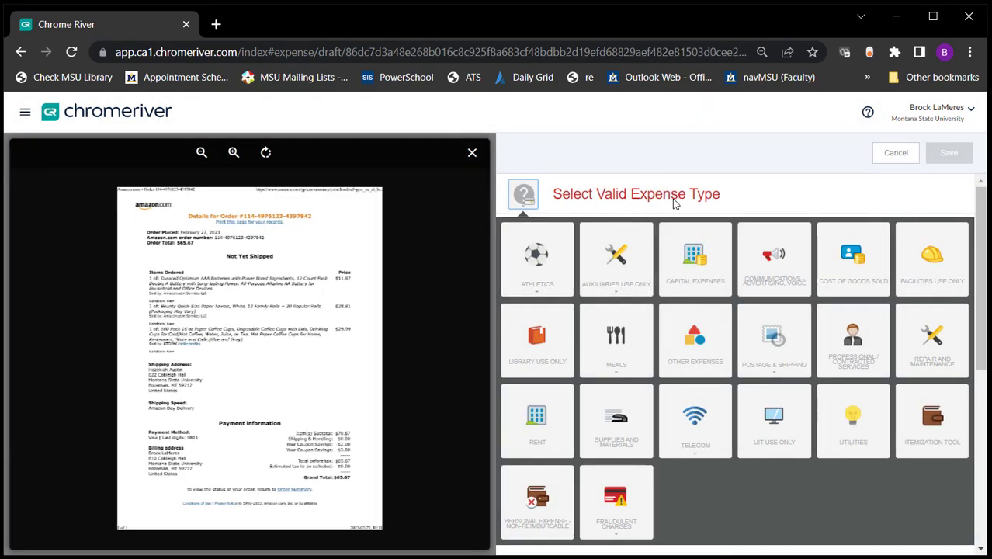
Classify the 65.67 USD expense as Supplies and Materials with the account code Laboratory Supplies.
click(613, 419)
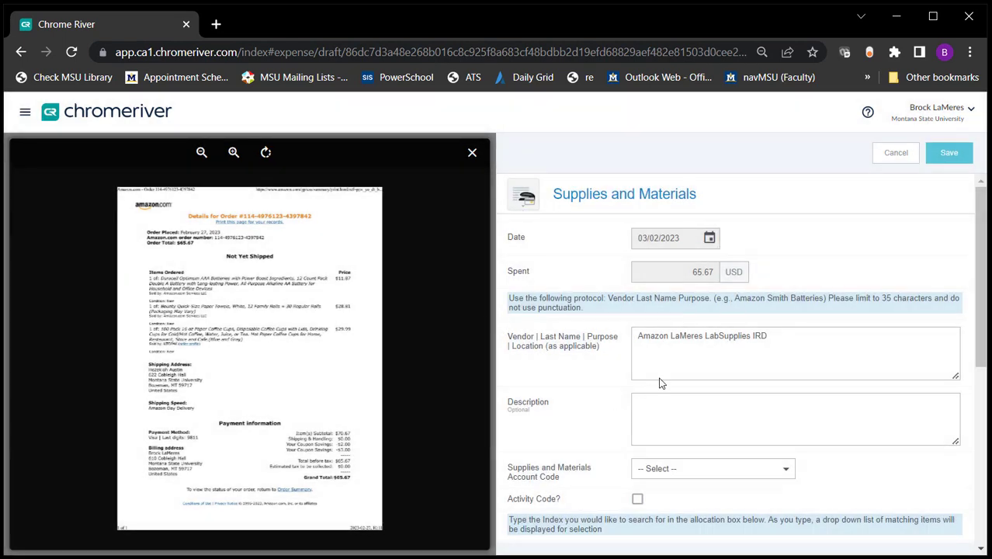
click(677, 468)
scroll(687, 388, down, 5)
scroll(686, 374, up, 4)
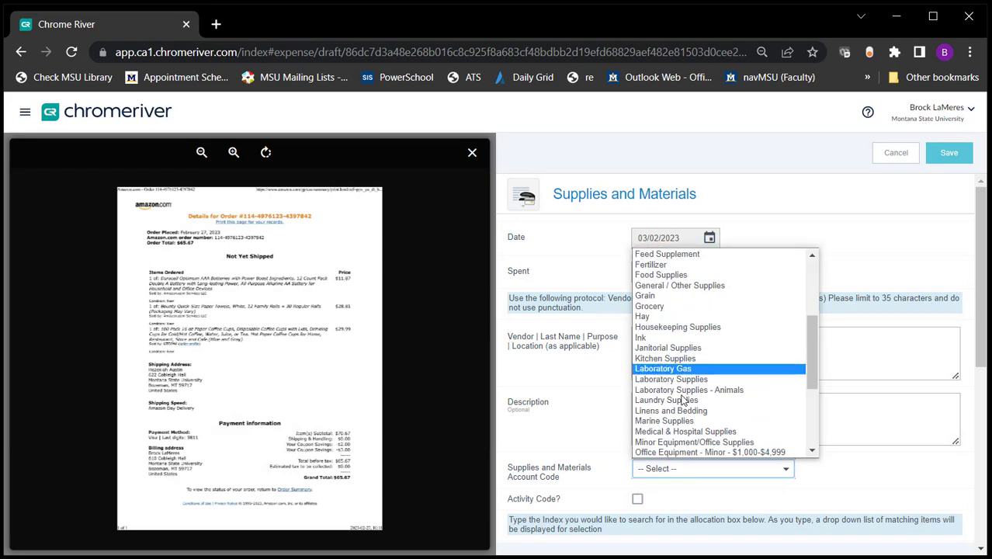
click(687, 379)
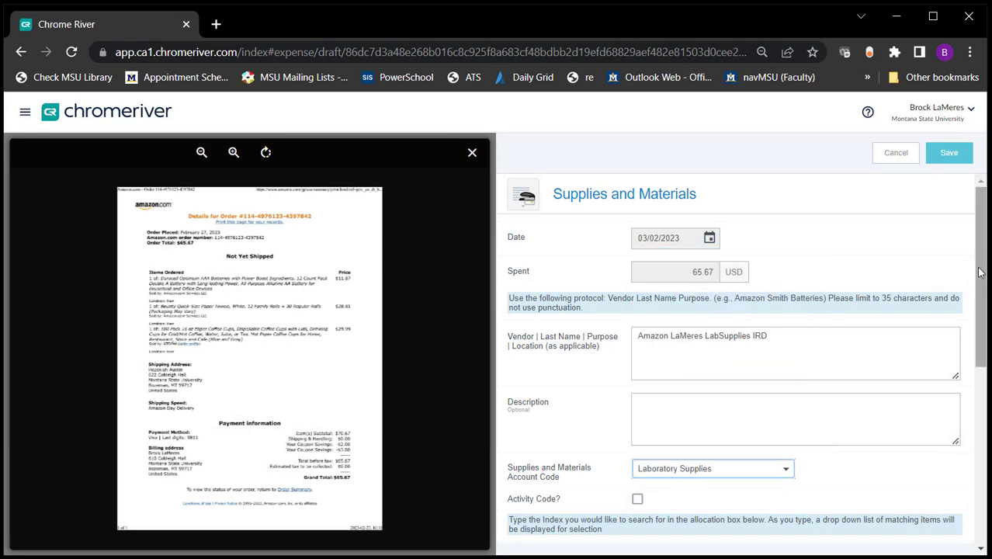
Allocate the expense to the IRD Support index in Electrical Engineering and save the expense item.
scroll(947, 386, down, 4)
click(609, 313)
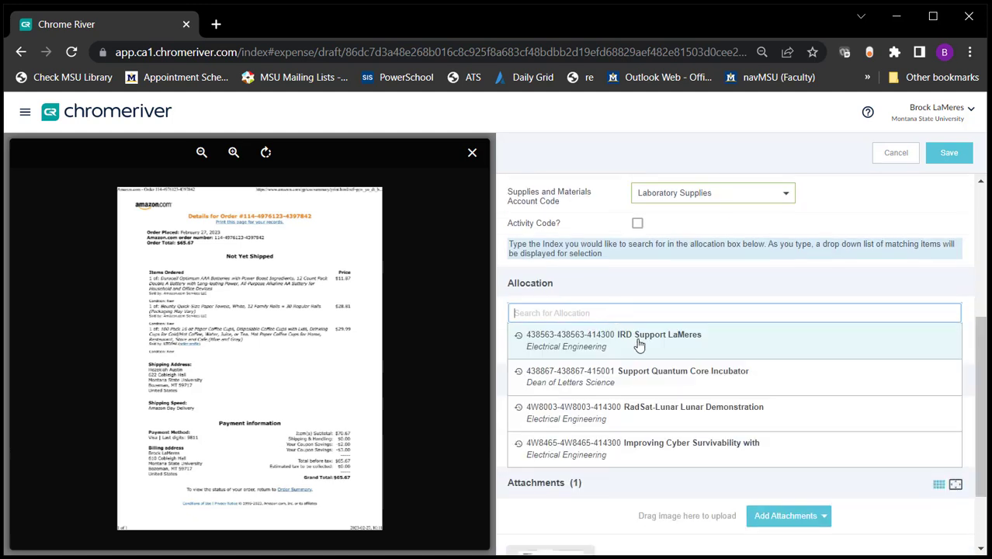
click(638, 345)
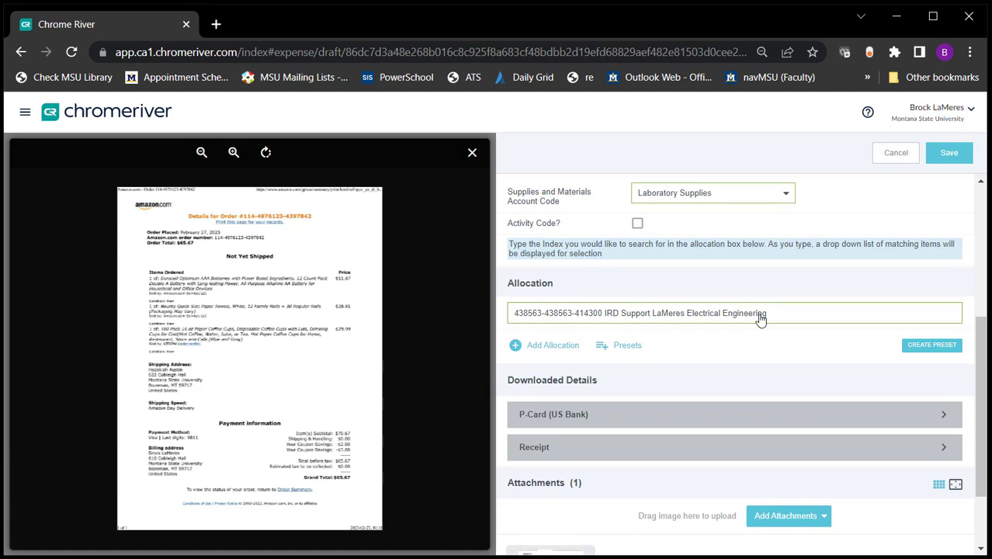
drag(980, 365, 980, 247)
click(948, 152)
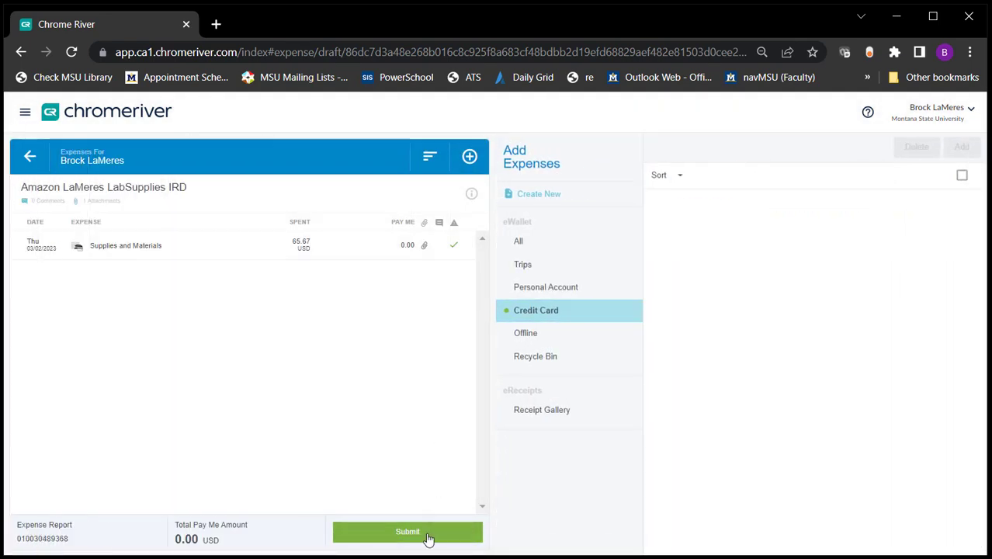
Submit the completed expense report with its certification, and return to the eWallet.
click(408, 531)
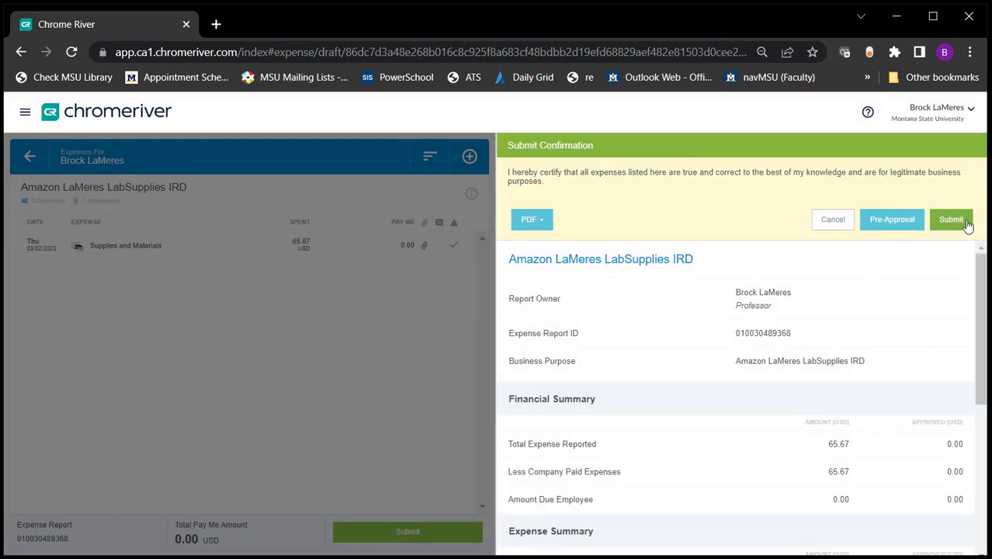
click(947, 219)
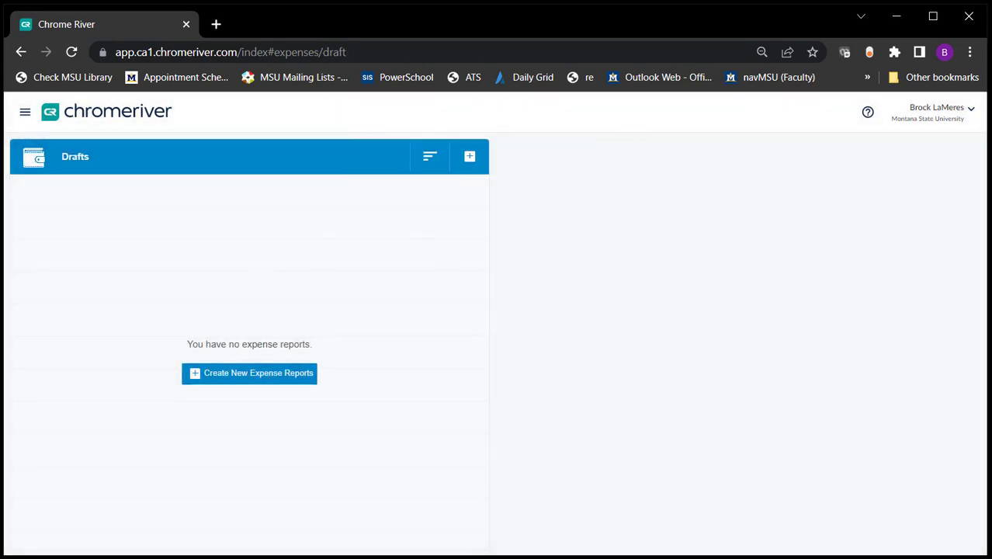
click(25, 112)
click(81, 195)
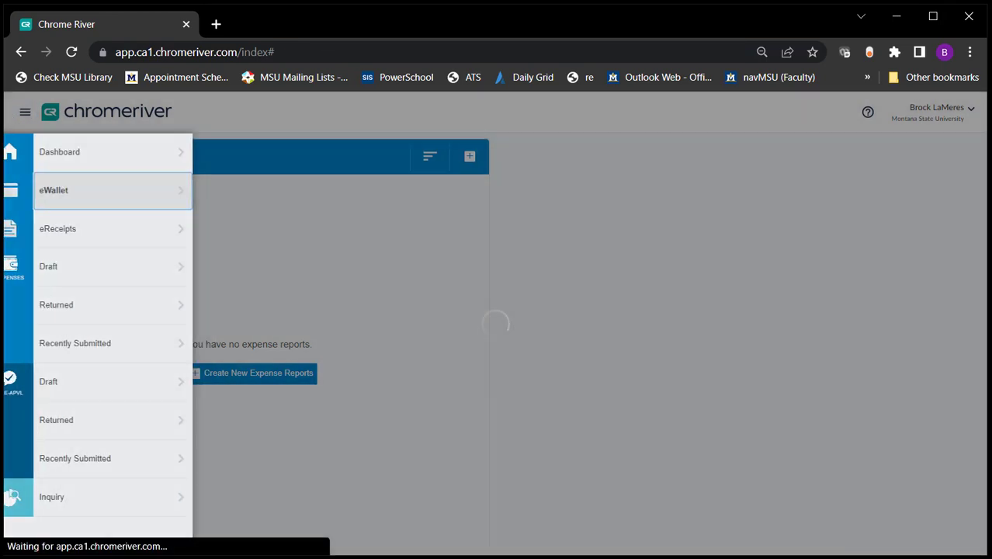